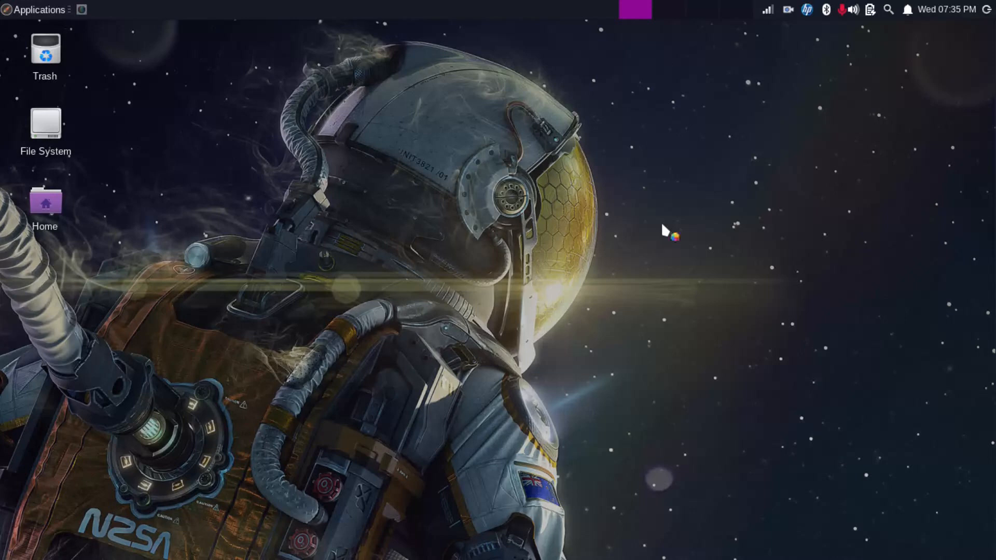
# Step: Launch Blender from the application finder and dismiss its splash screen to start with the default scene
pyautogui.write('bel')
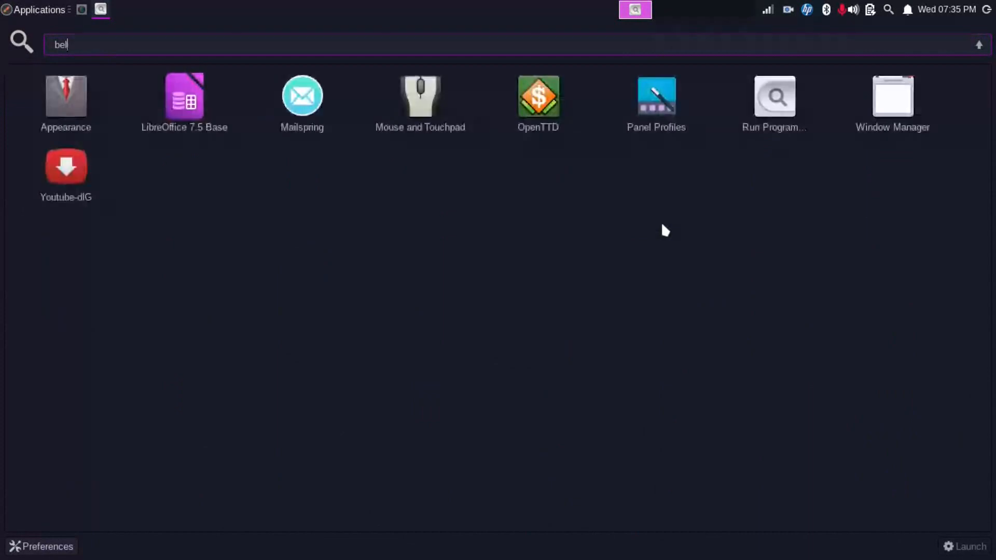
pyautogui.press('BackSpace')
pyautogui.press('BackSpace')
pyautogui.write('len')
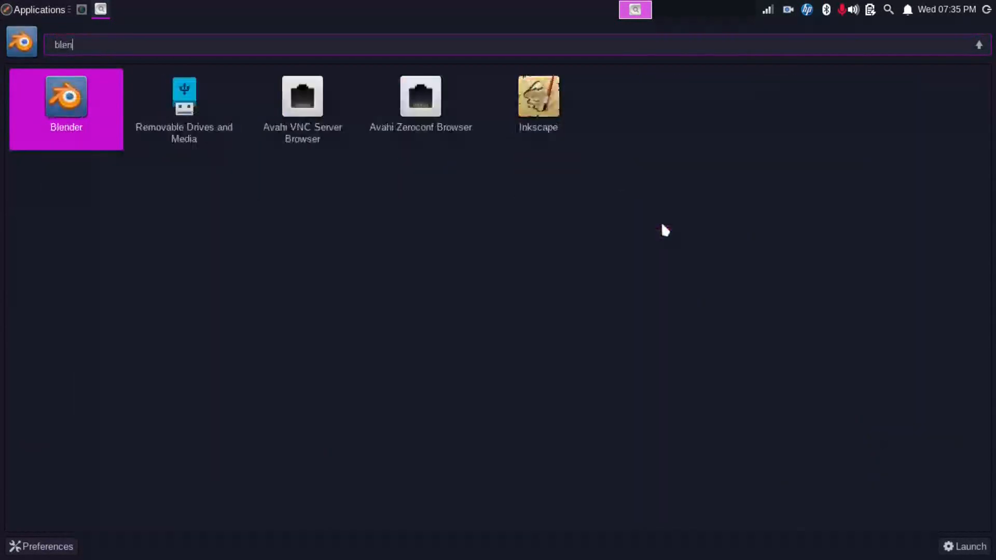
pyautogui.press('Return')
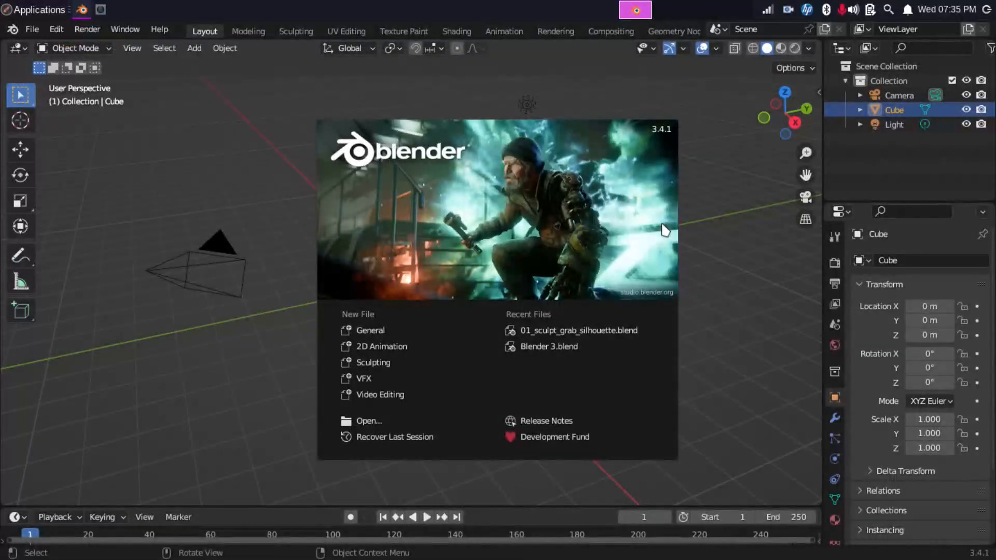
pyautogui.click(697, 222)
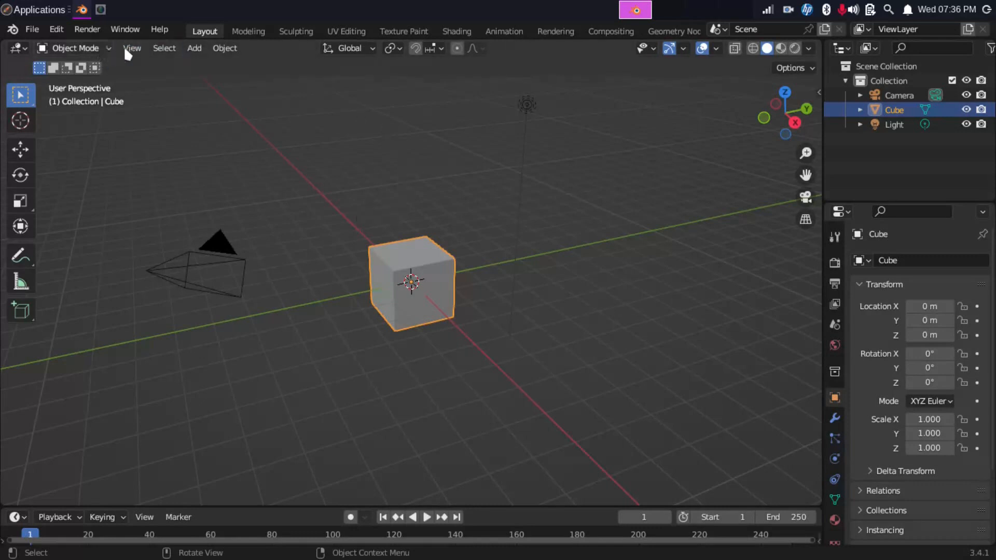
# Step: Add a UV sphere and move it above and behind the cube, to about X -1.84, Y -0.77, Z 2.75
pyautogui.click(195, 49)
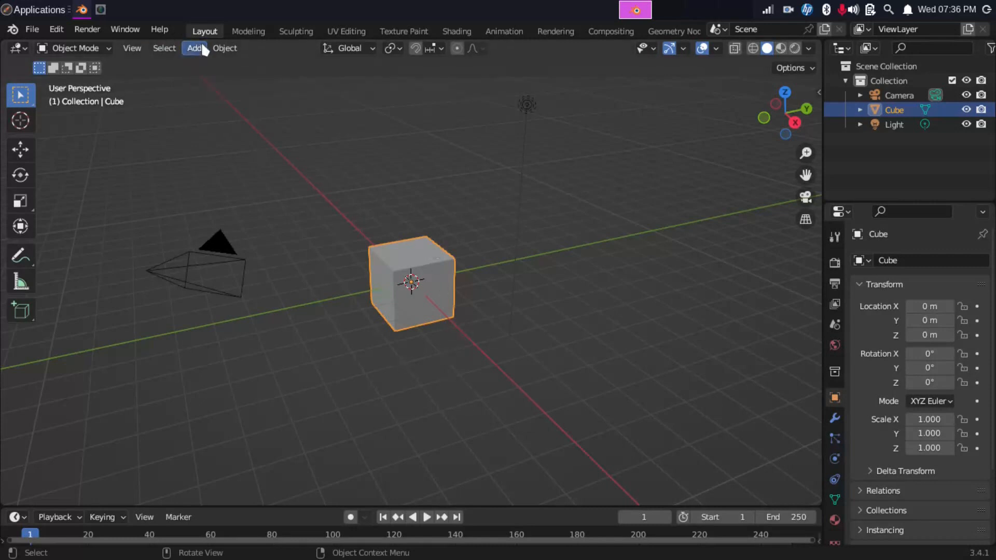
pyautogui.click(194, 47)
pyautogui.moveTo(210, 66)
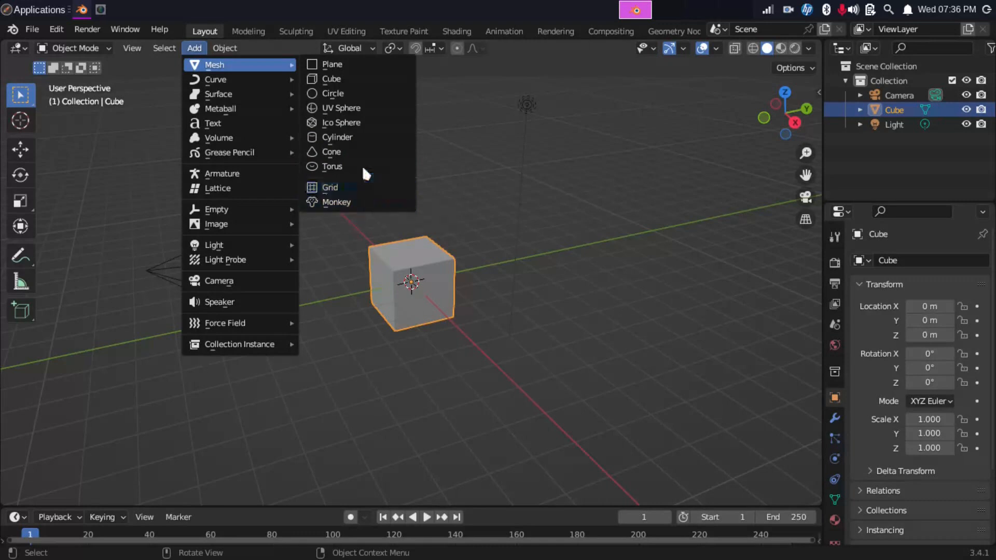
pyautogui.click(358, 109)
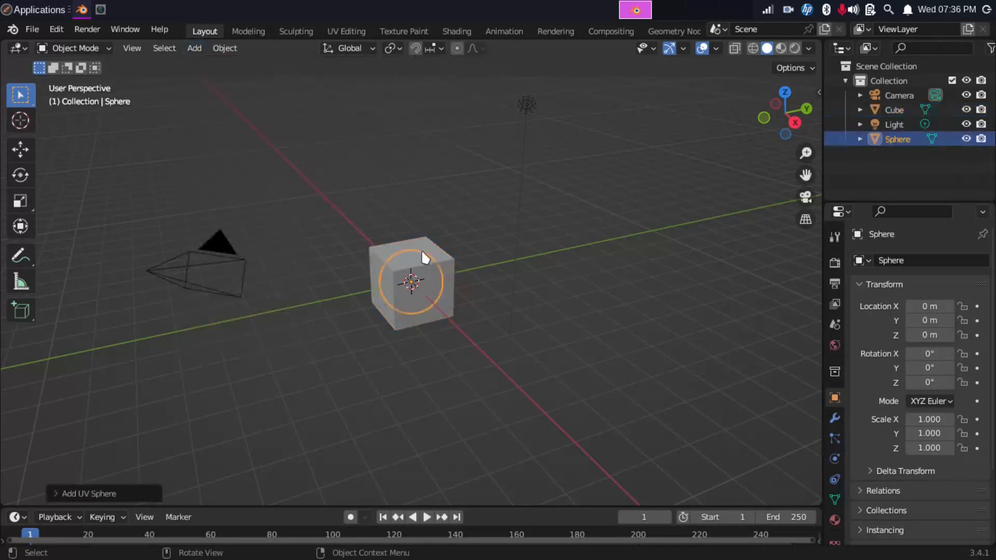
pyautogui.press('g')
pyautogui.click(374, 154)
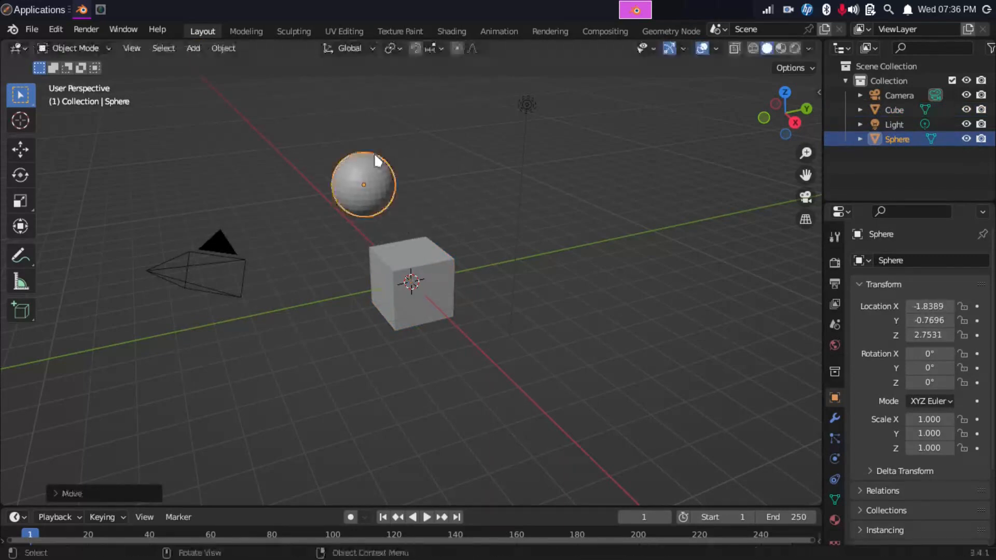
# Step: Switch the selection back and forth between the cube and the sphere, keeping Object Mode as the interaction mode
pyautogui.click(421, 287)
pyautogui.click(366, 183)
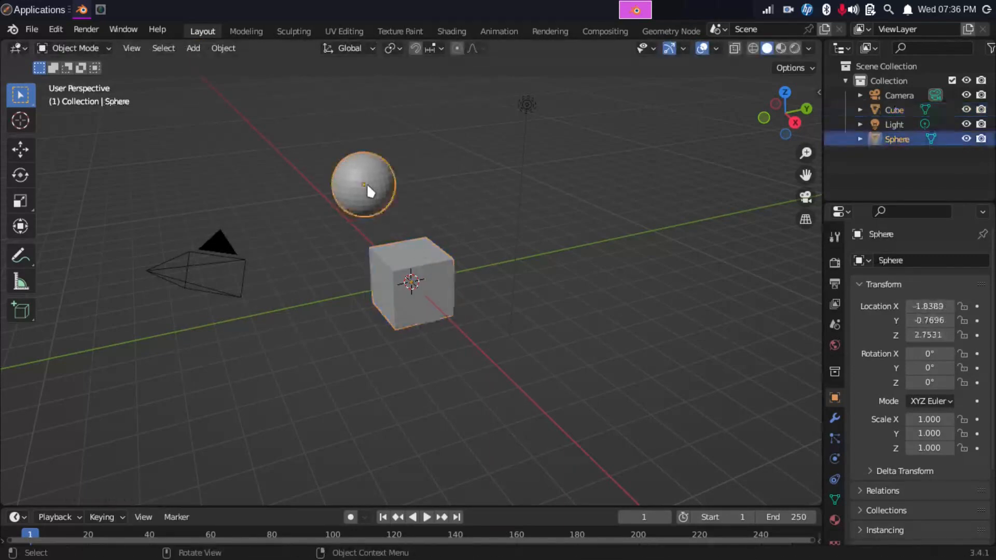
pyautogui.click(422, 257)
pyautogui.click(385, 181)
pyautogui.click(412, 285)
pyautogui.click(369, 188)
pyautogui.click(105, 50)
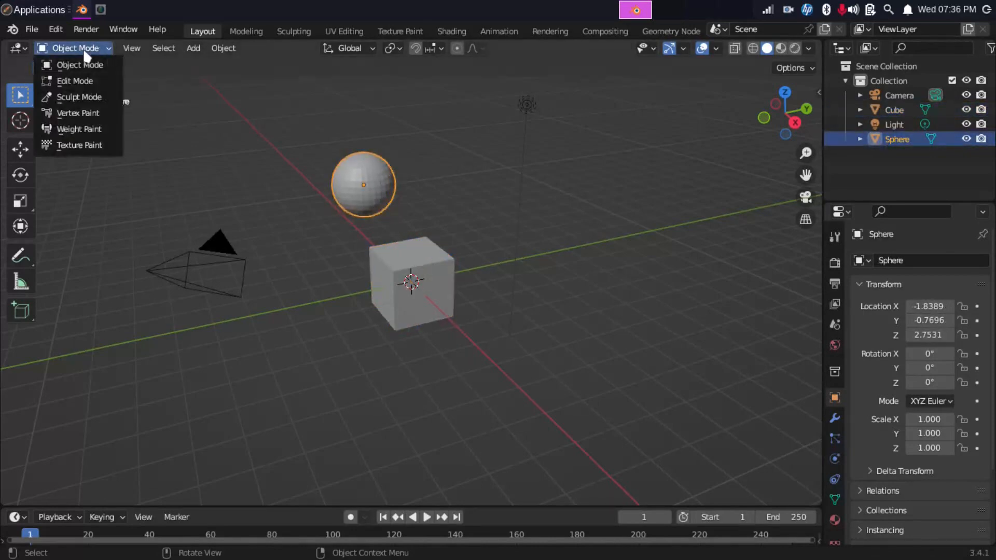
pyautogui.click(80, 67)
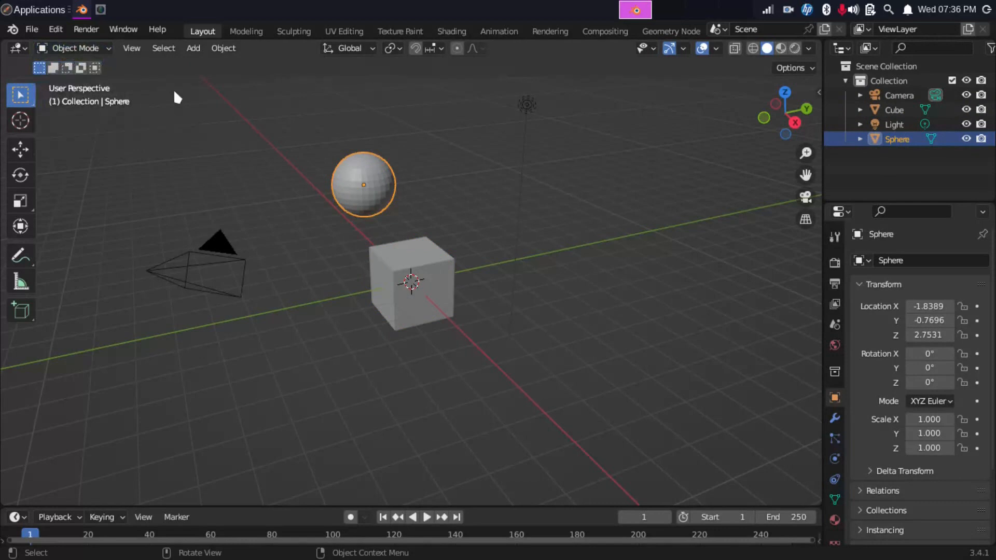
# Step: Add a second cube mesh and move it beside the sphere, to about X -2.80, Y -3.67, Z 2.16
pyautogui.click(435, 286)
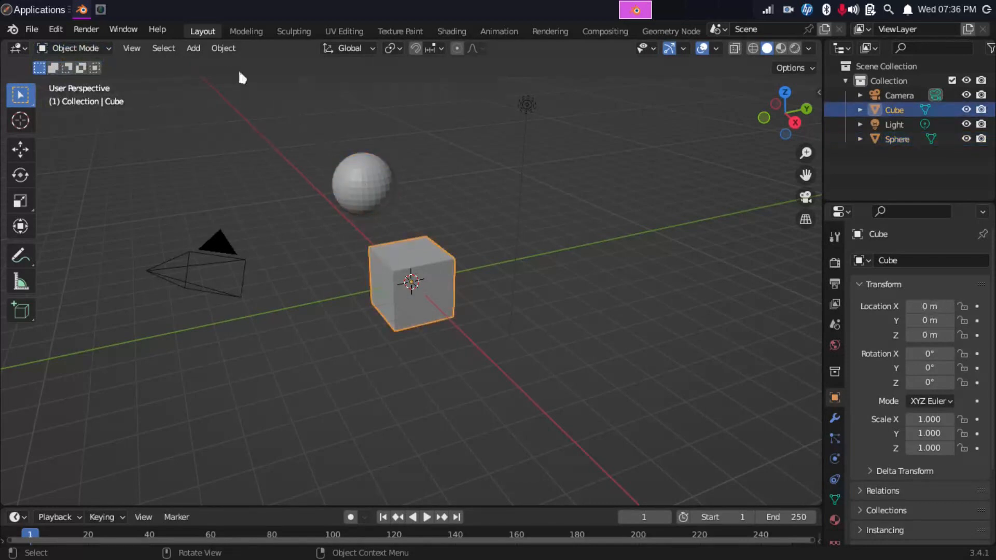
pyautogui.click(192, 48)
pyautogui.moveTo(259, 66)
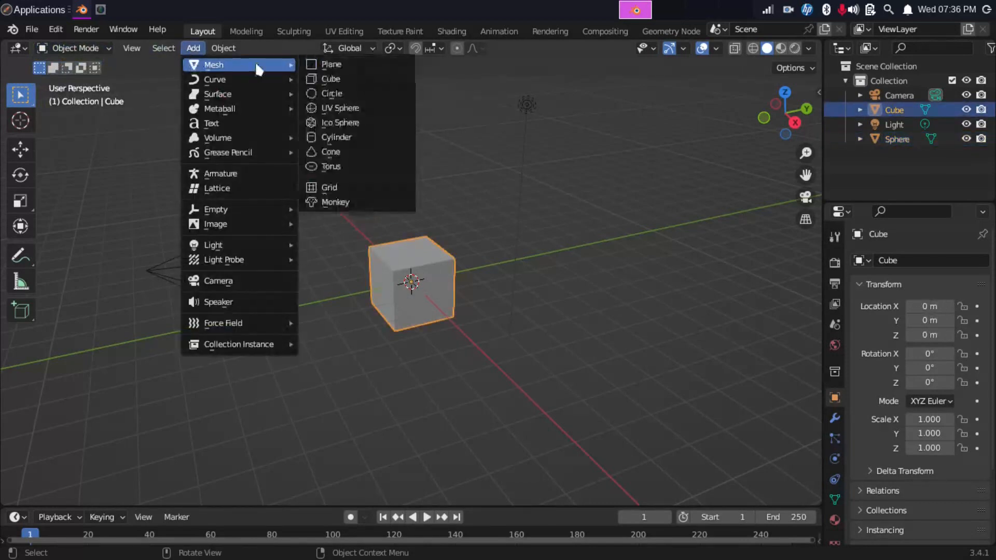
pyautogui.click(343, 79)
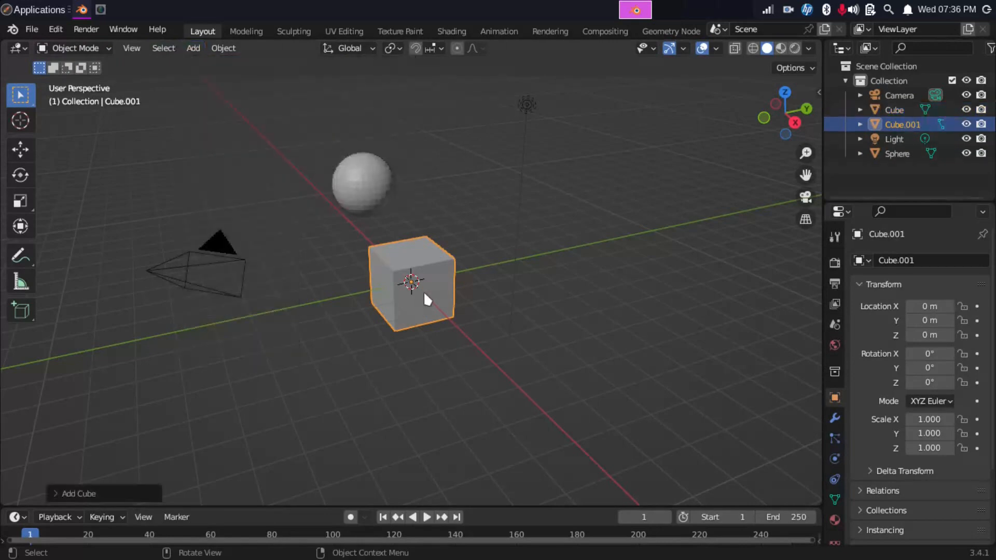
pyautogui.press('g')
pyautogui.click(280, 216)
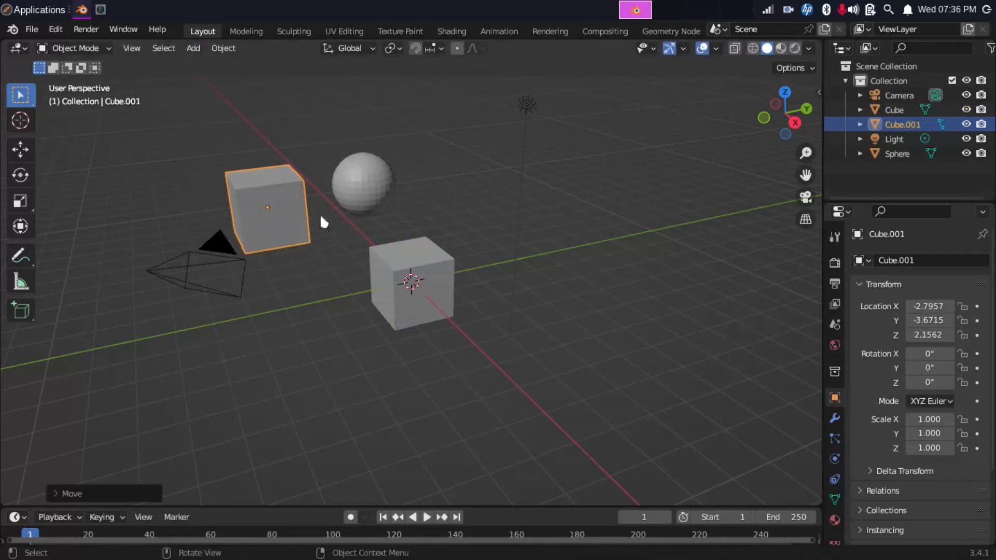
# Step: Select the sphere, the second cube and the original cube individually in turn
pyautogui.click(351, 188)
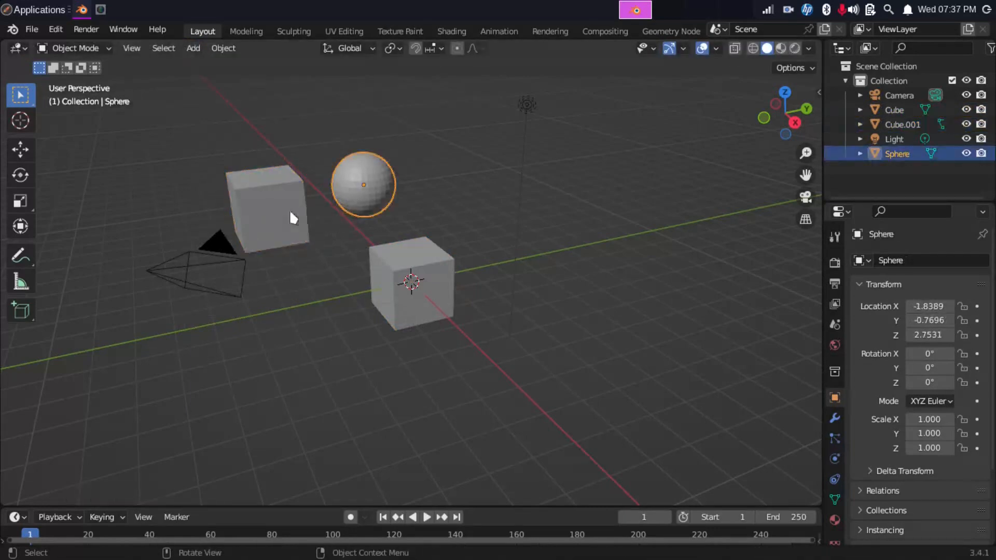
pyautogui.click(259, 219)
pyautogui.click(418, 287)
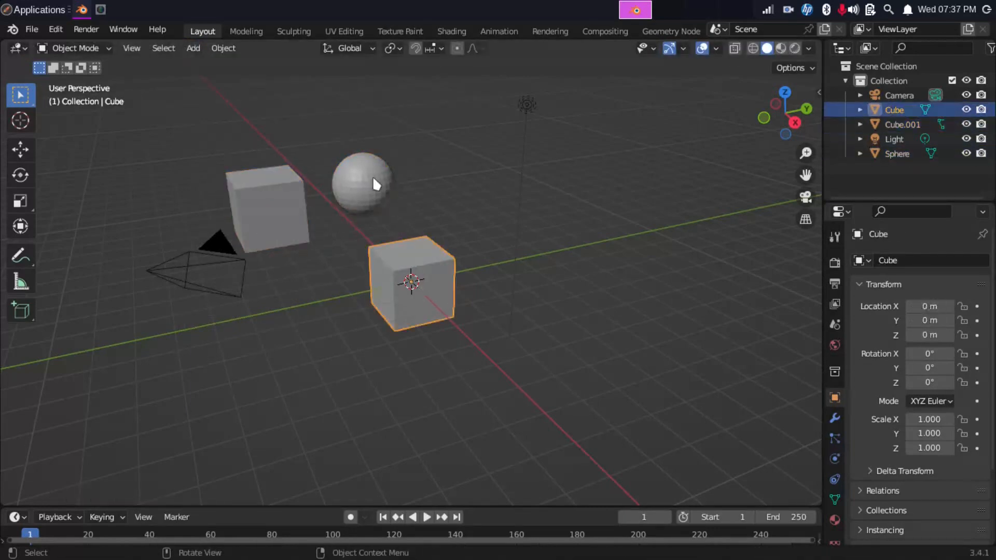
pyautogui.click(372, 176)
pyautogui.click(243, 188)
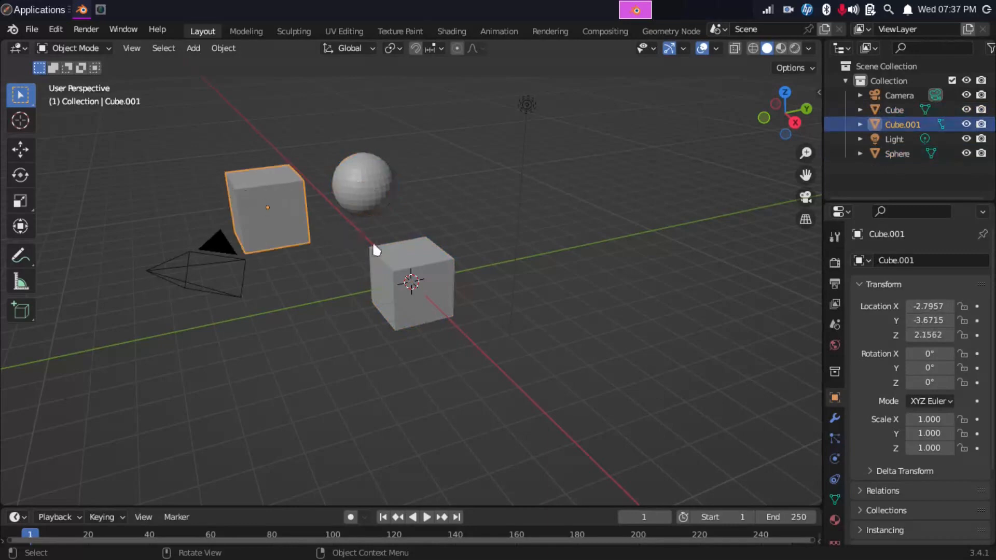
pyautogui.click(432, 290)
pyautogui.click(369, 179)
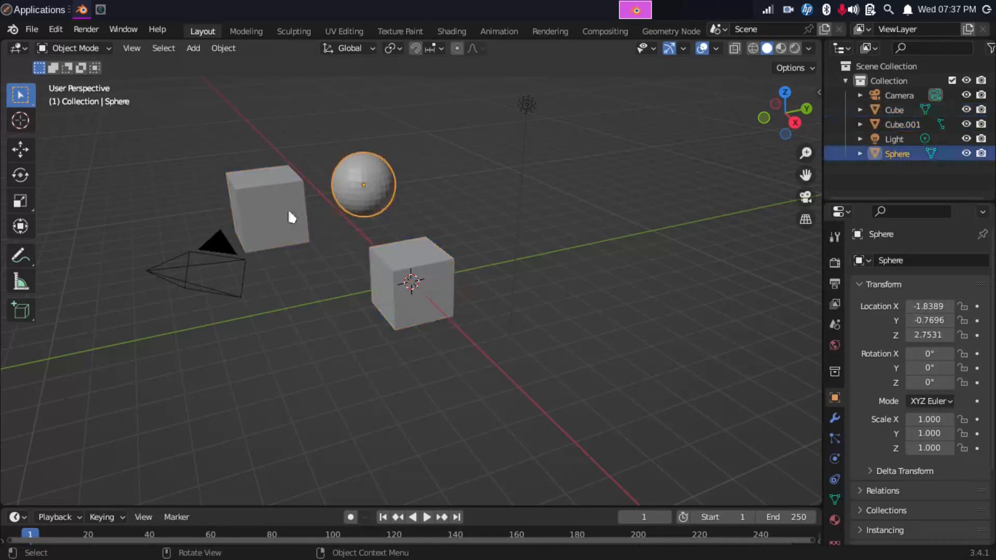
pyautogui.click(287, 209)
# Step: Put the sphere into Edit Mode and deselect all of its vertices
pyautogui.click(375, 171)
pyautogui.click(101, 48)
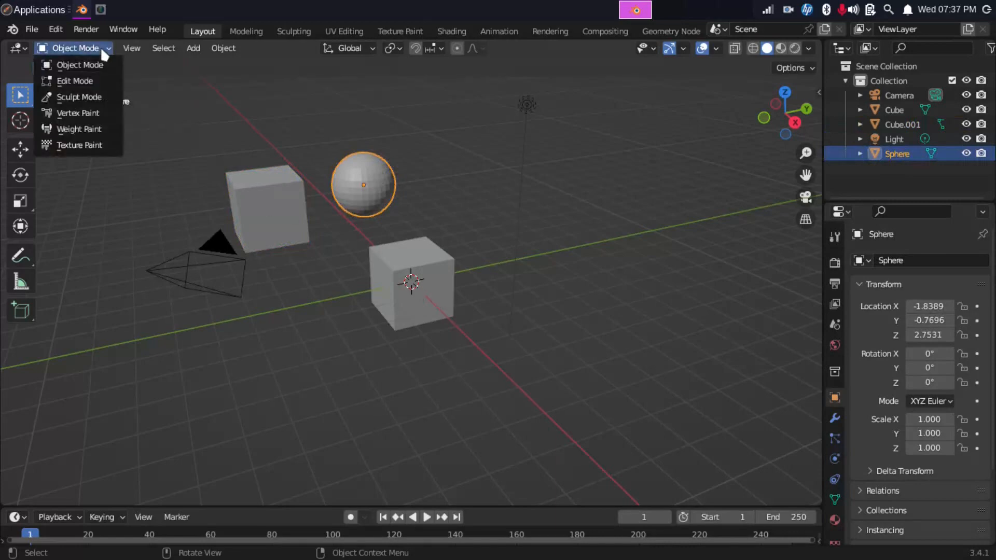
pyautogui.click(89, 77)
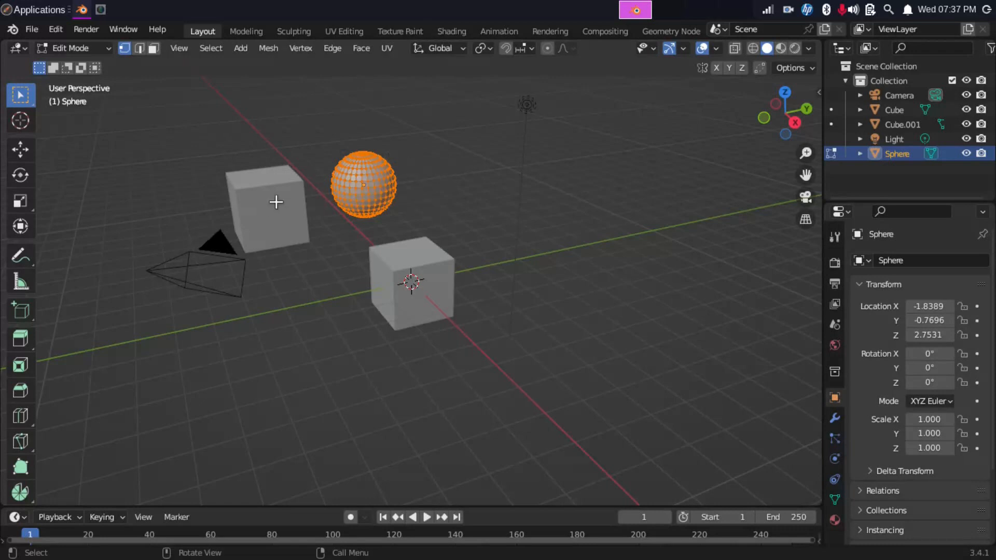
pyautogui.hotkey('alt', 'a')
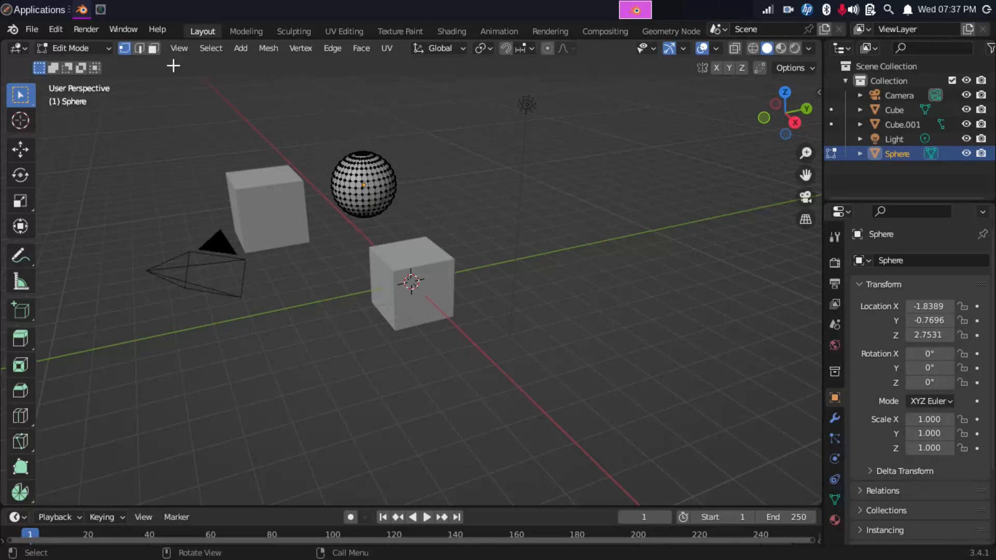
# Step: Return to Object Mode and select the second cube and the sphere one after the other
pyautogui.click(100, 48)
pyautogui.click(103, 65)
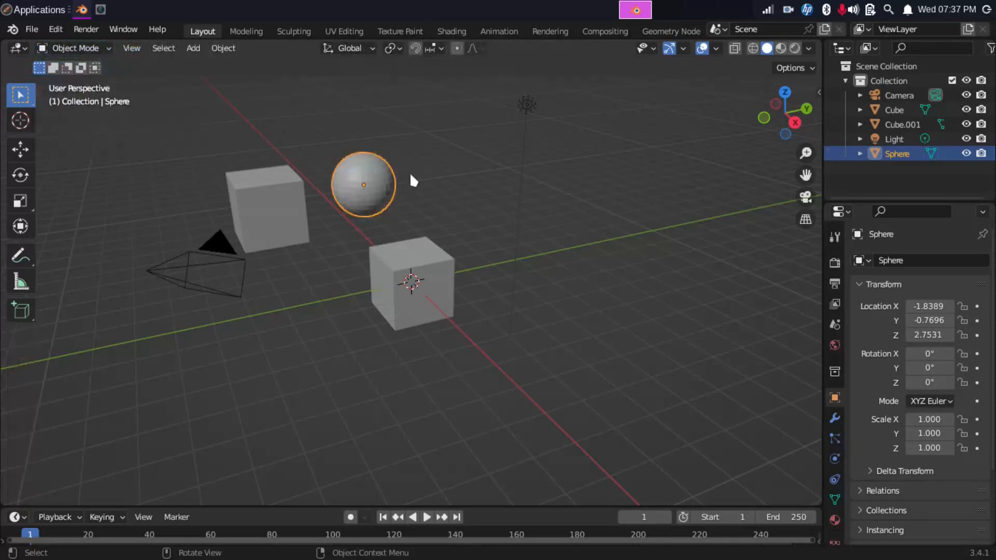
pyautogui.click(290, 208)
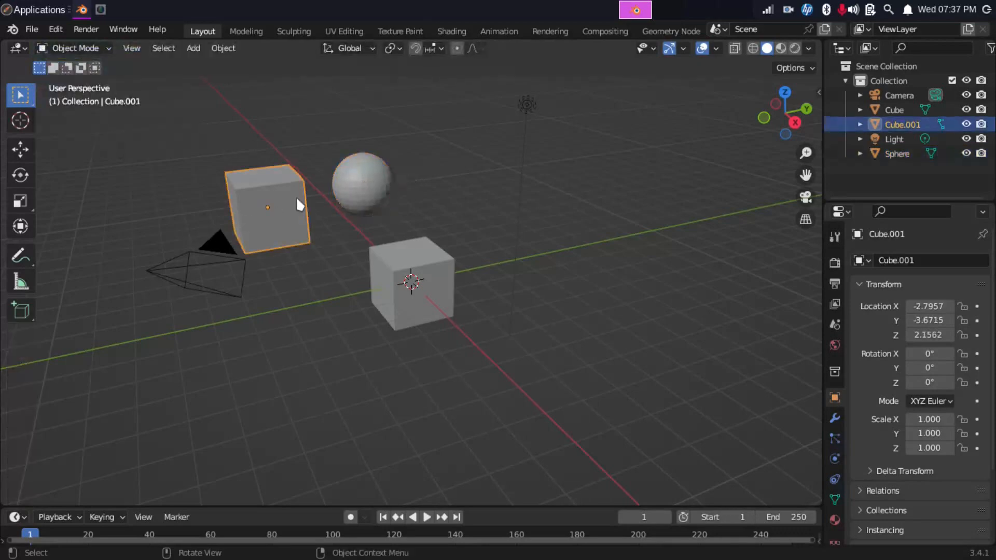
pyautogui.click(346, 187)
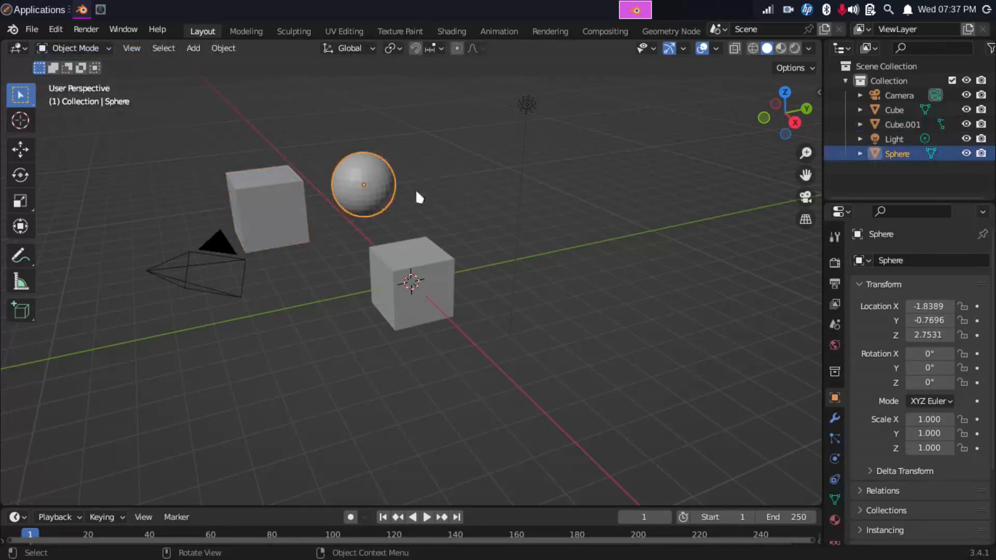
# Step: Put the second cube into Edit Mode and select only its upper corner vertex nearest the sphere
pyautogui.click(277, 197)
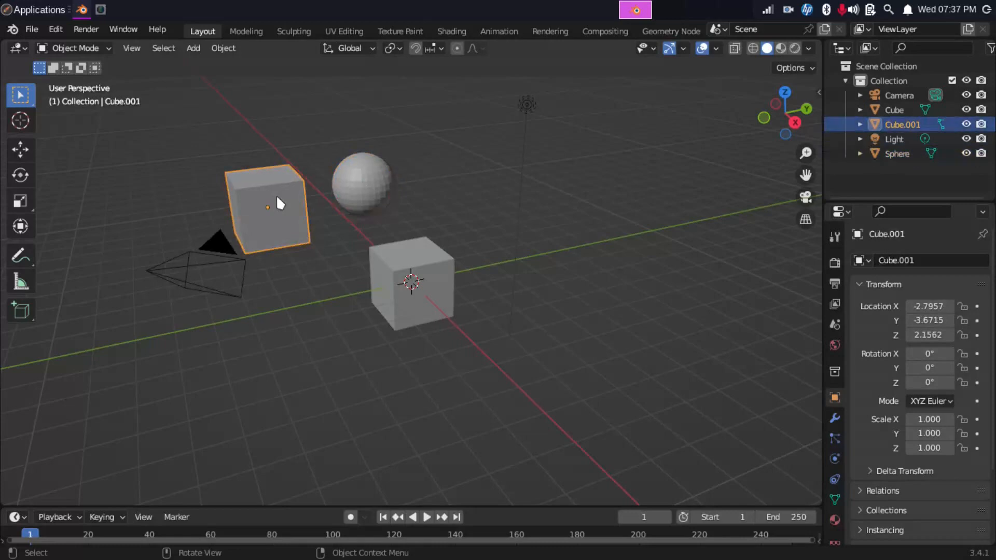
pyautogui.click(92, 48)
pyautogui.click(74, 81)
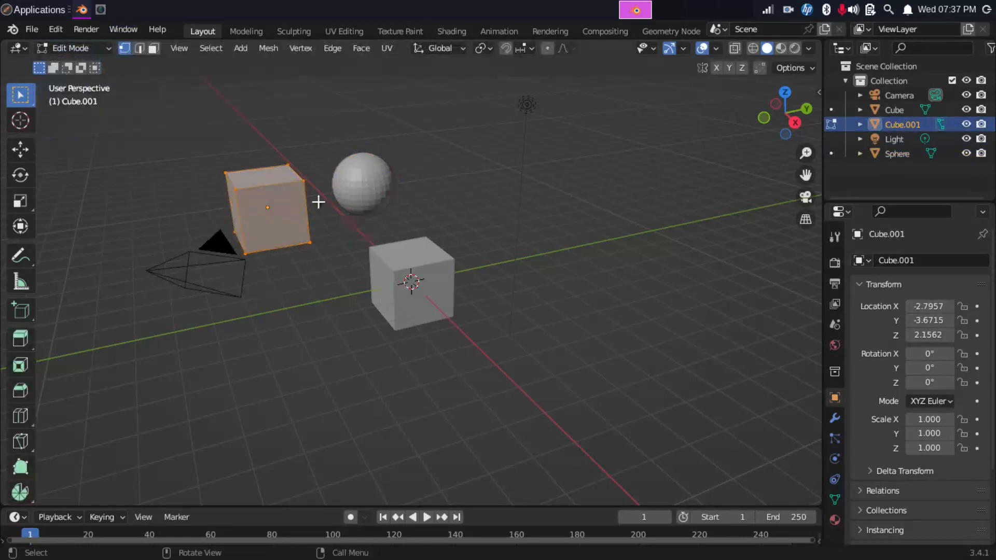
pyautogui.click(399, 302)
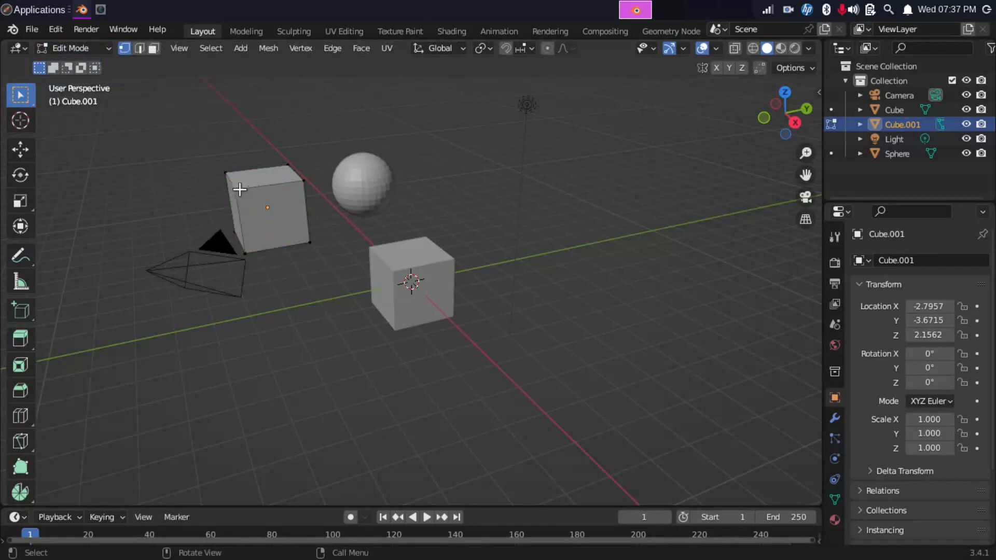
pyautogui.click(299, 179)
# Step: Return to Object Mode and clear the object selection
pyautogui.click(89, 49)
pyautogui.click(78, 65)
pyautogui.click(316, 130)
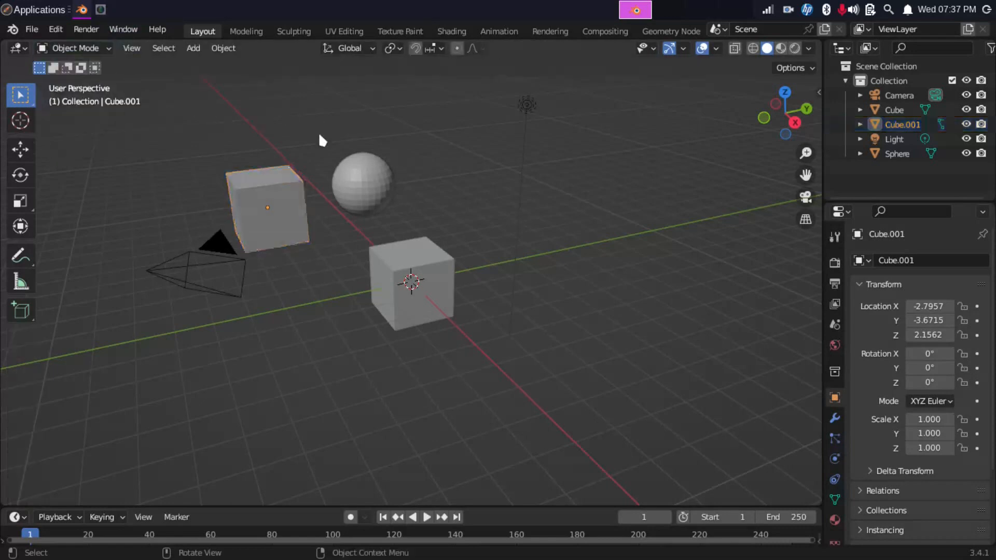
# Step: Select the sphere and both cubes together and enter Edit Mode on all three objects at once
pyautogui.click(361, 167)
pyautogui.keyDown('shift'); pyautogui.click(409, 257); pyautogui.keyUp('shift')
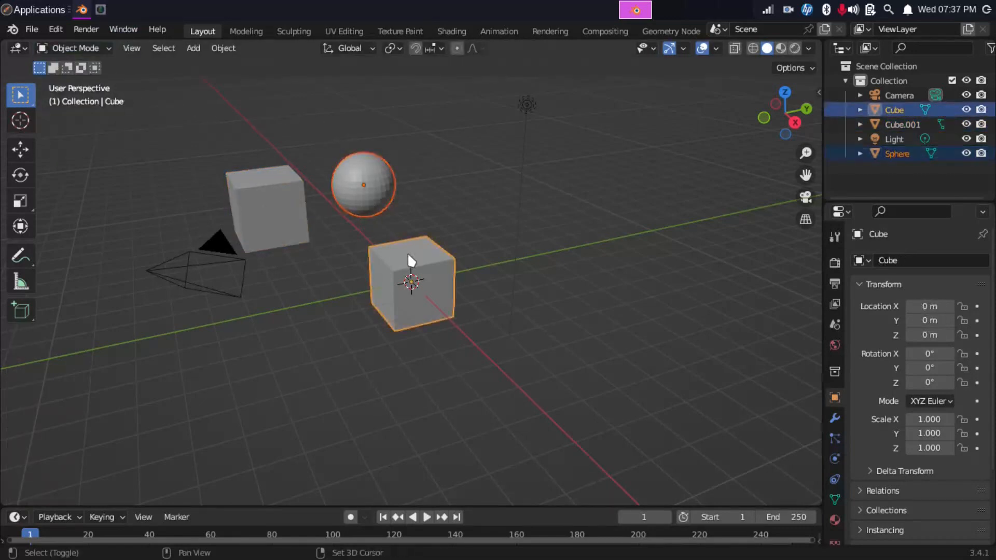
pyautogui.keyDown('shift'); pyautogui.click(271, 195); pyautogui.keyUp('shift')
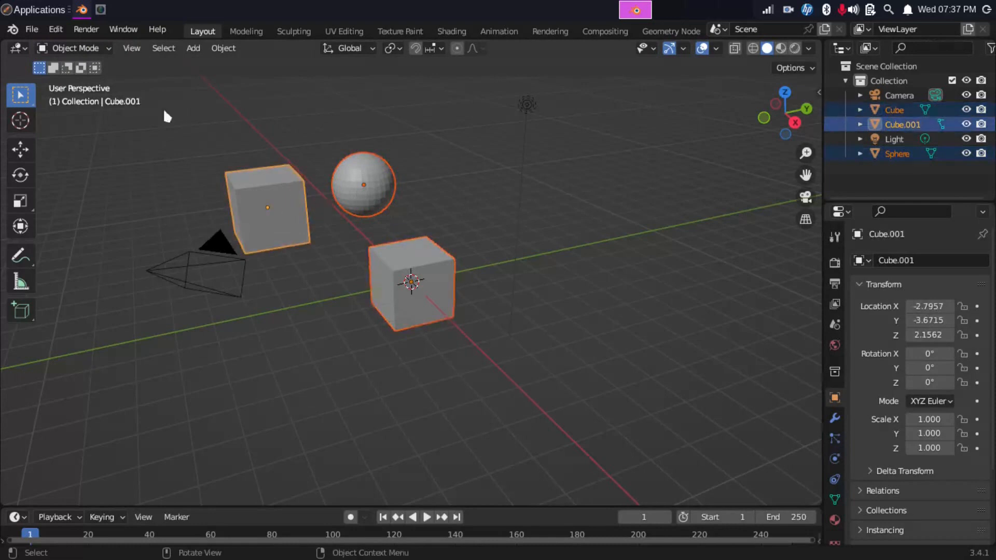
pyautogui.click(65, 49)
pyautogui.click(78, 81)
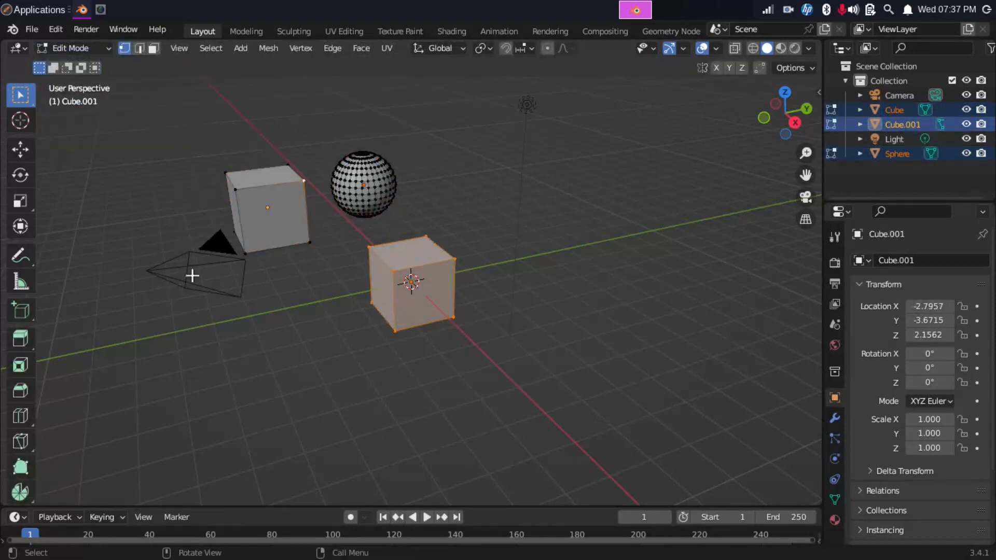
pyautogui.scroll(2, 382, 271)
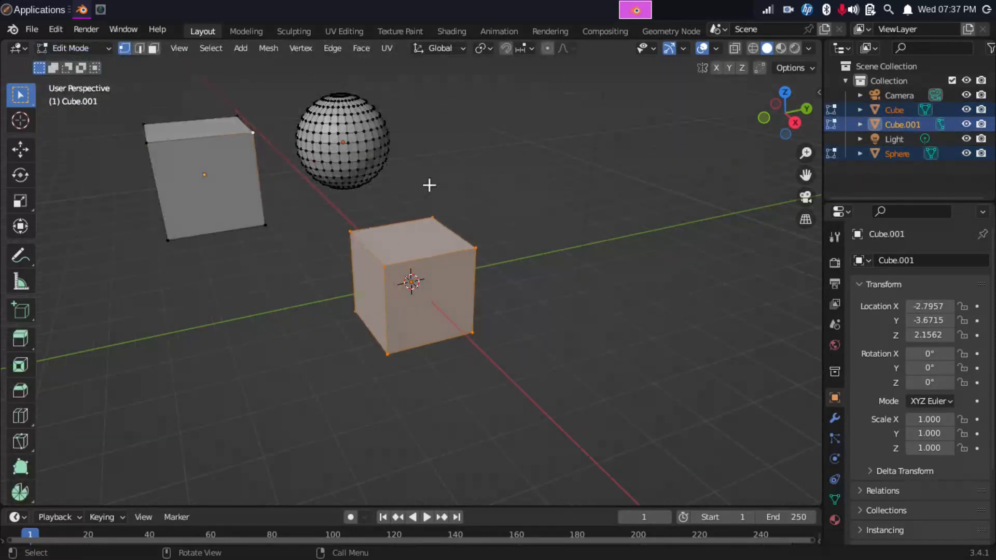
pyautogui.moveTo(429, 185); pyautogui.dragTo(507, 158, button='middle')
pyautogui.scroll(-4, 507, 158)
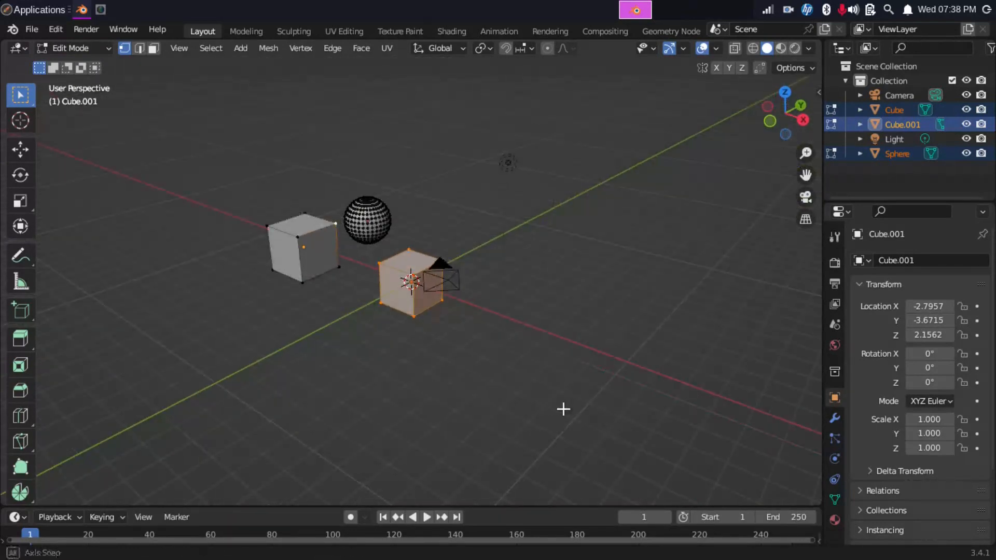
pyautogui.moveTo(564, 408); pyautogui.dragTo(544, 383, button='middle')
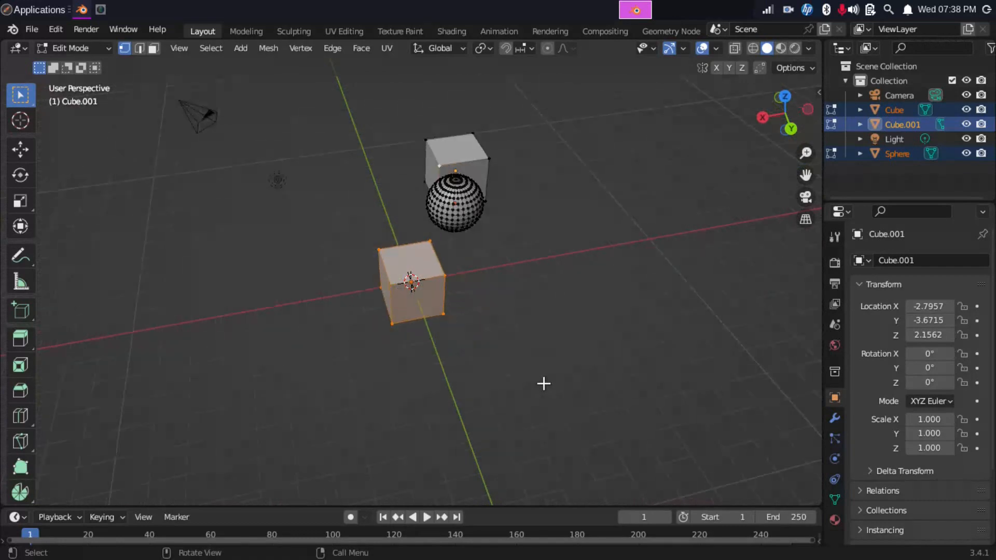
# Step: Return to Object Mode, select only the second cube and enter Edit Mode on it
pyautogui.click(110, 47)
pyautogui.click(99, 67)
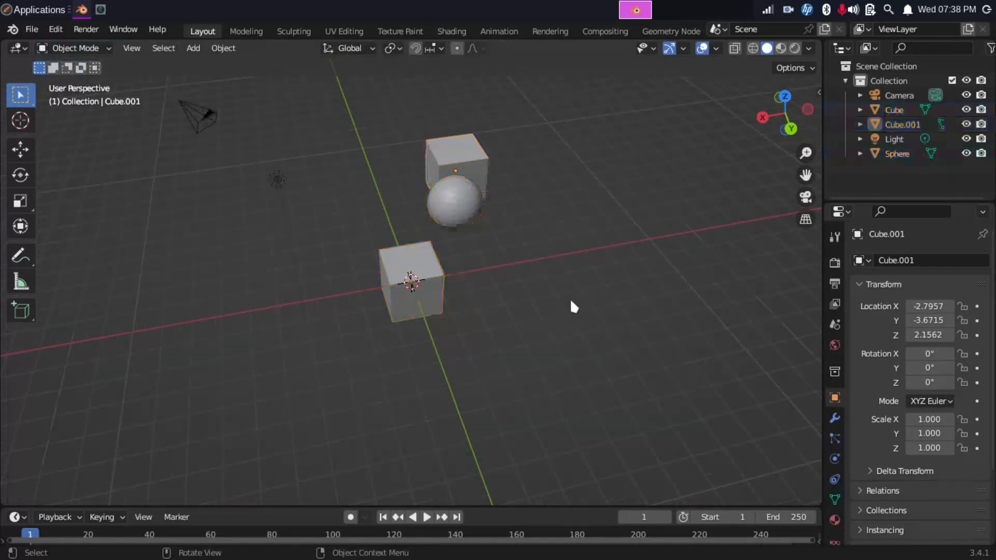
pyautogui.moveTo(506, 338); pyautogui.dragTo(632, 305, button='middle')
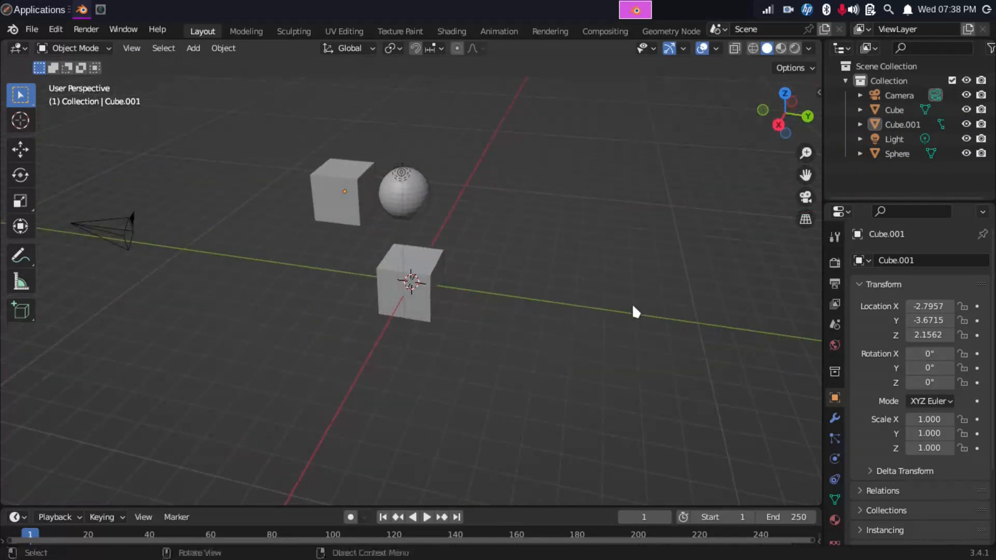
pyautogui.click(346, 217)
pyautogui.moveTo(346, 217); pyautogui.dragTo(365, 224, button='middle')
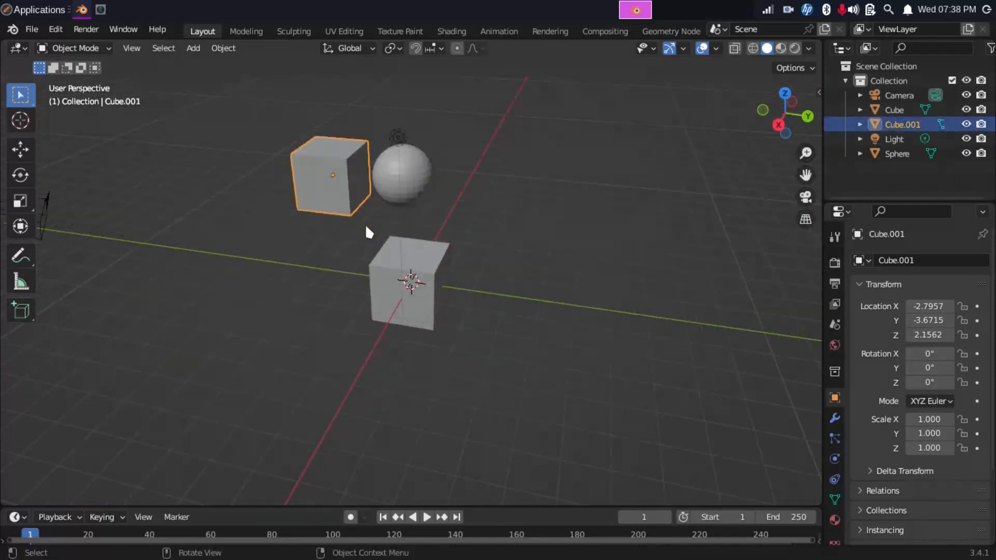
pyautogui.moveTo(272, 276)
pyautogui.mouseDown(button='middle')
pyautogui.moveTo(394, 326)
pyautogui.moveTo(405, 309)
pyautogui.moveTo(276, 292)
pyautogui.mouseUp(button='middle')
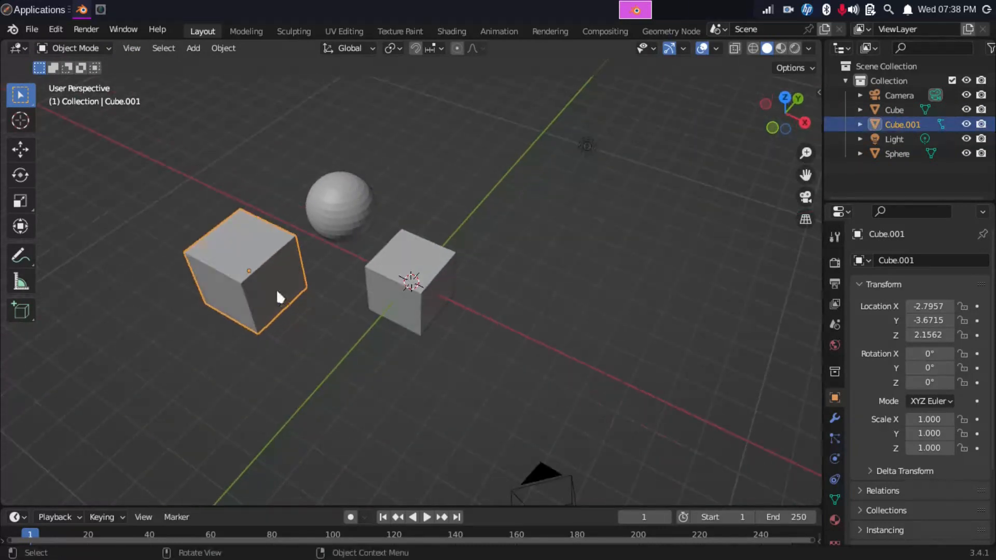
pyautogui.click(88, 46)
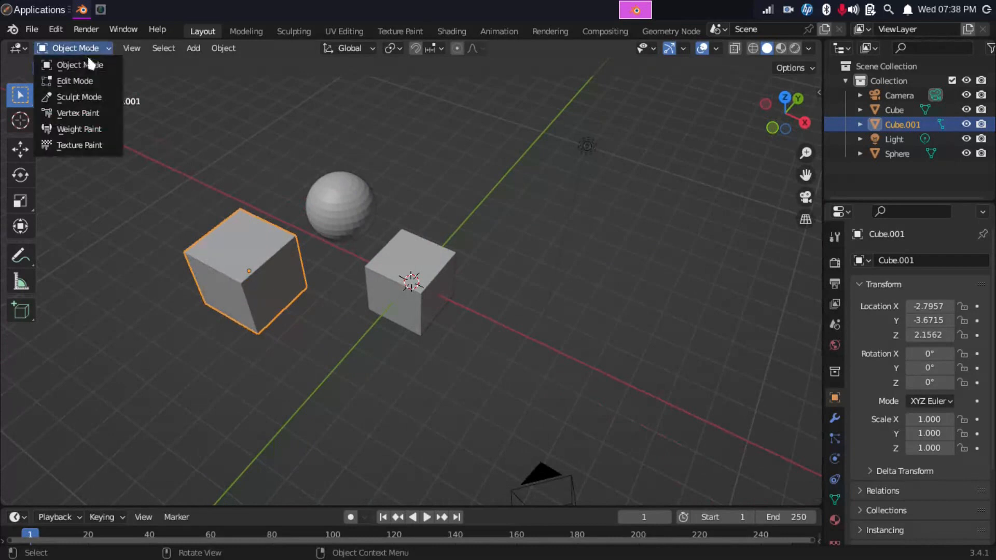
pyautogui.click(90, 81)
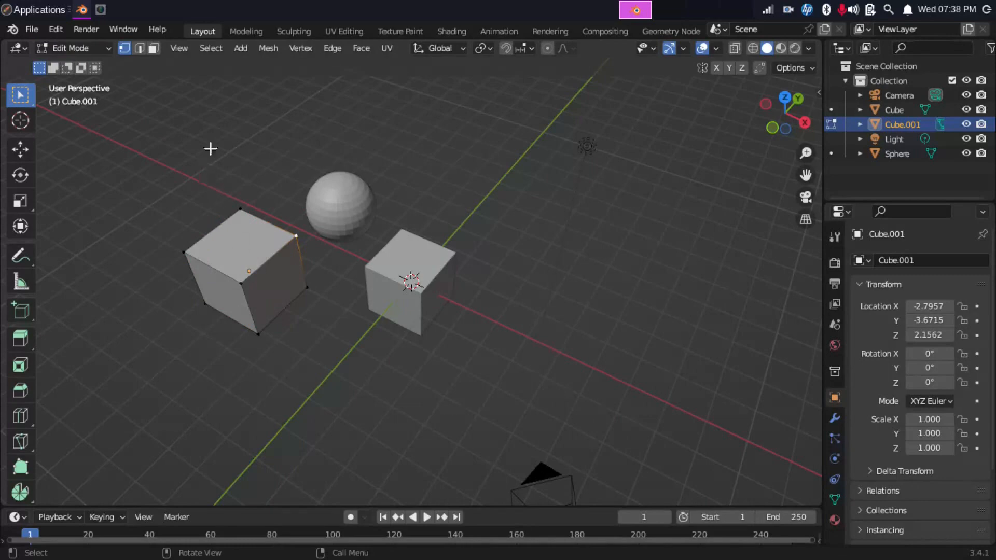
# Step: Add a cone to the second cube's mesh and move it about 7.9 m to just behind that cube
pyautogui.click(244, 50)
pyautogui.moveTo(264, 50)
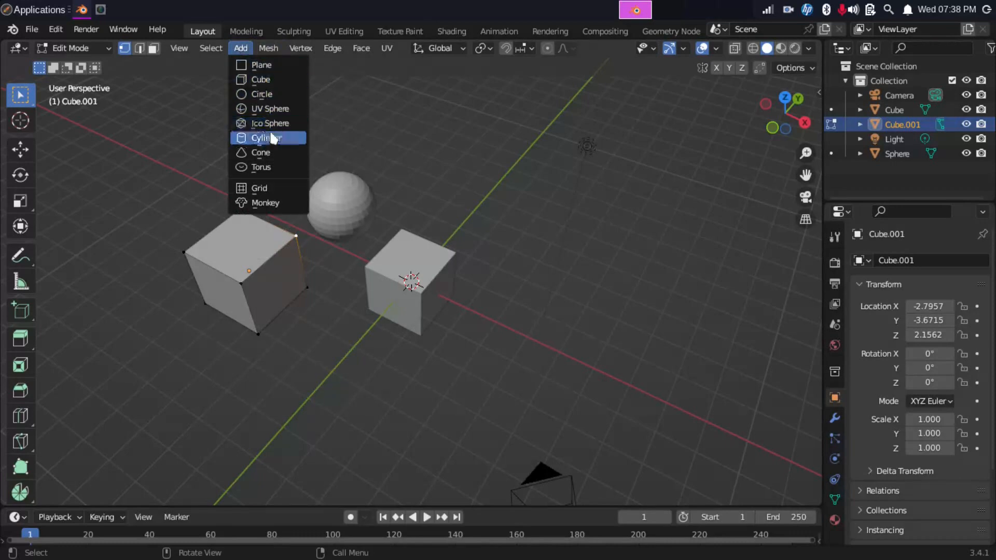
pyautogui.click(270, 153)
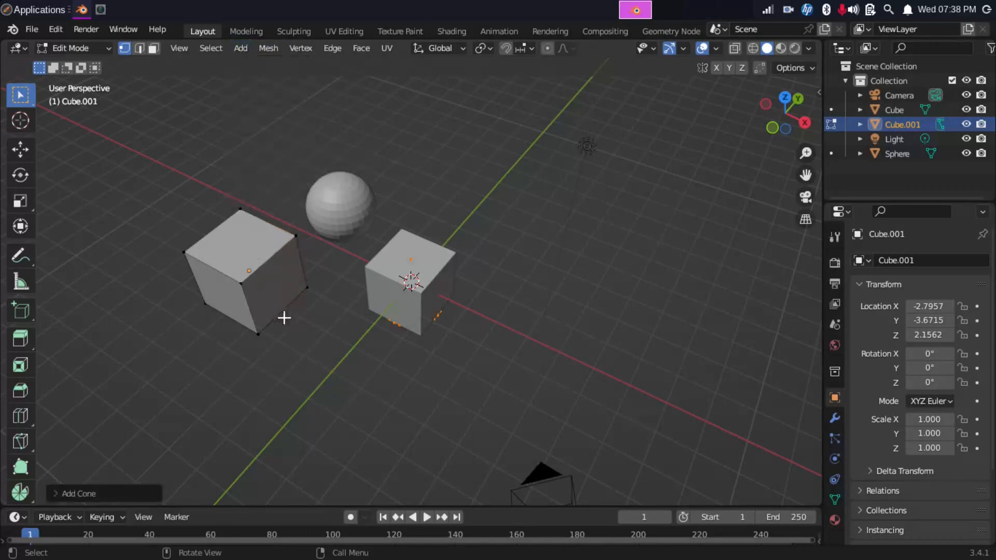
pyautogui.press('g')
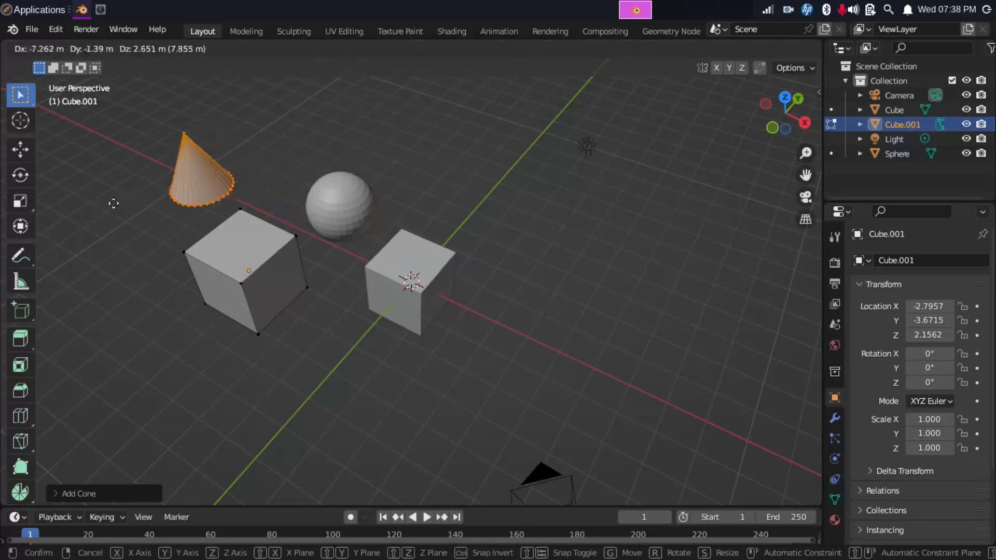
pyautogui.click(116, 202)
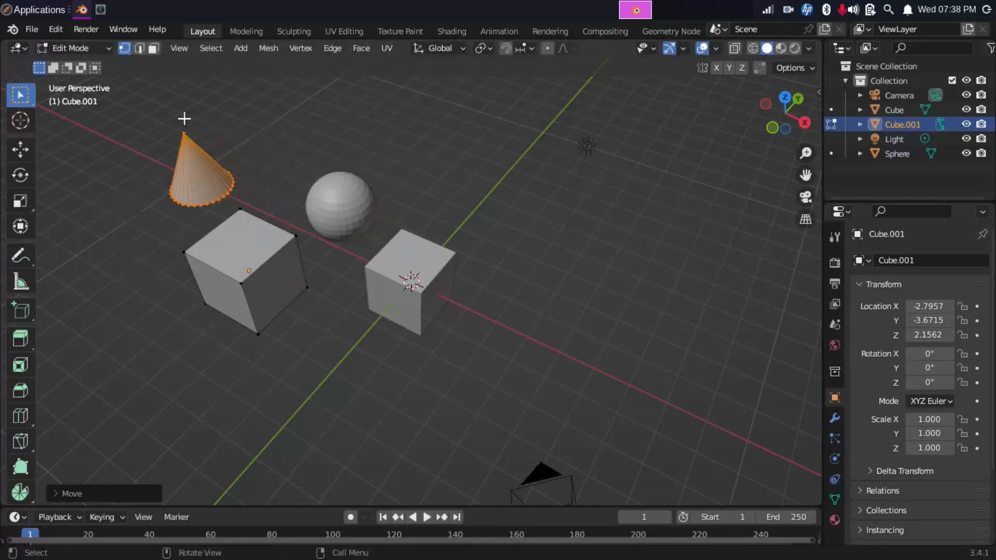
# Step: Switch the combined cube and cone to Object Mode and back to Edit Mode
pyautogui.click(108, 48)
pyautogui.click(107, 64)
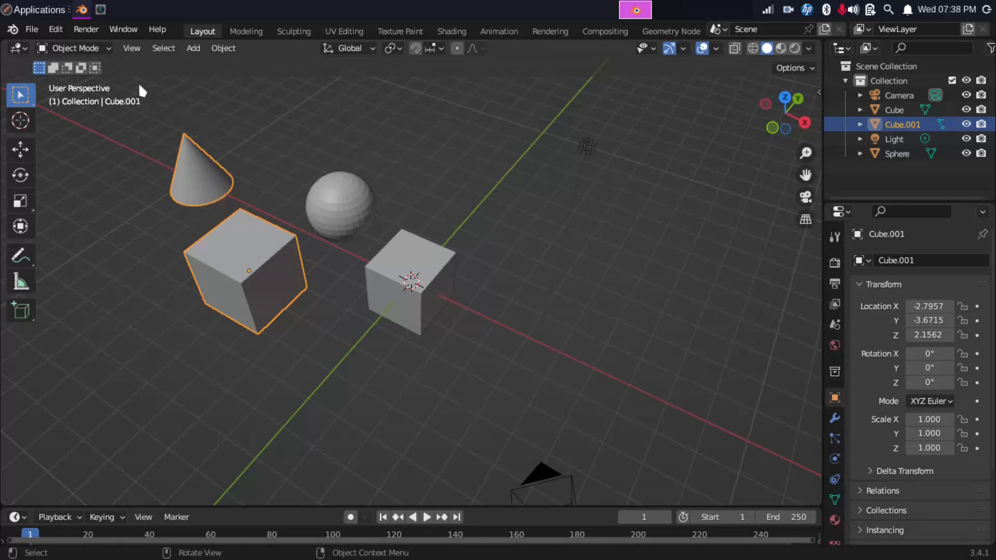
pyautogui.click(83, 48)
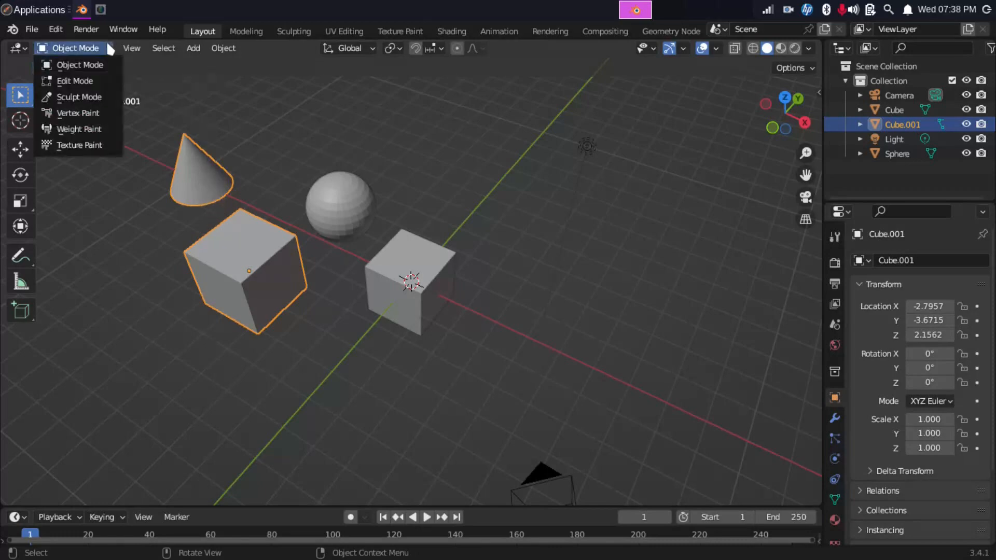
pyautogui.click(78, 81)
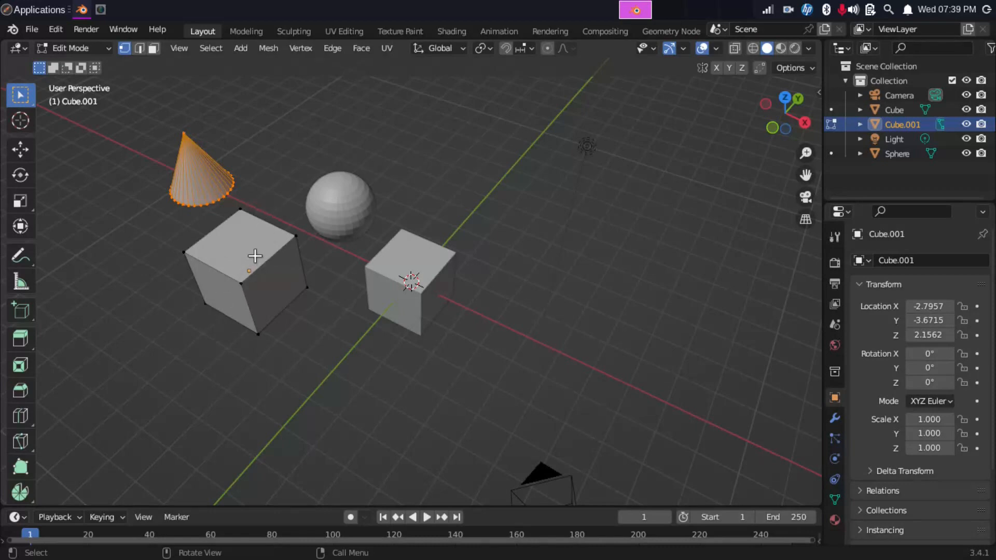
# Step: Add a cylinder to the second cube's mesh and hide the cylinder's selected geometry
pyautogui.click(332, 212)
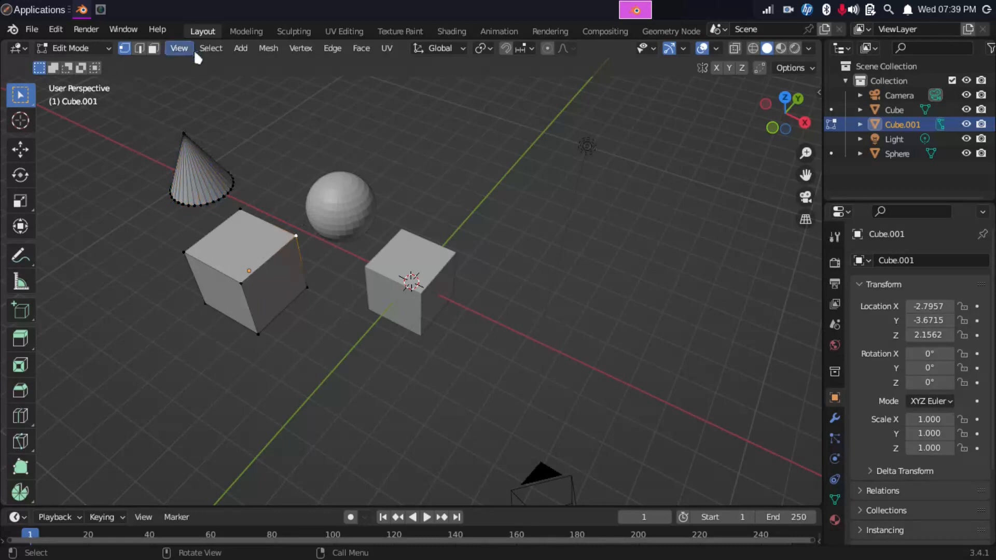
pyautogui.click(246, 50)
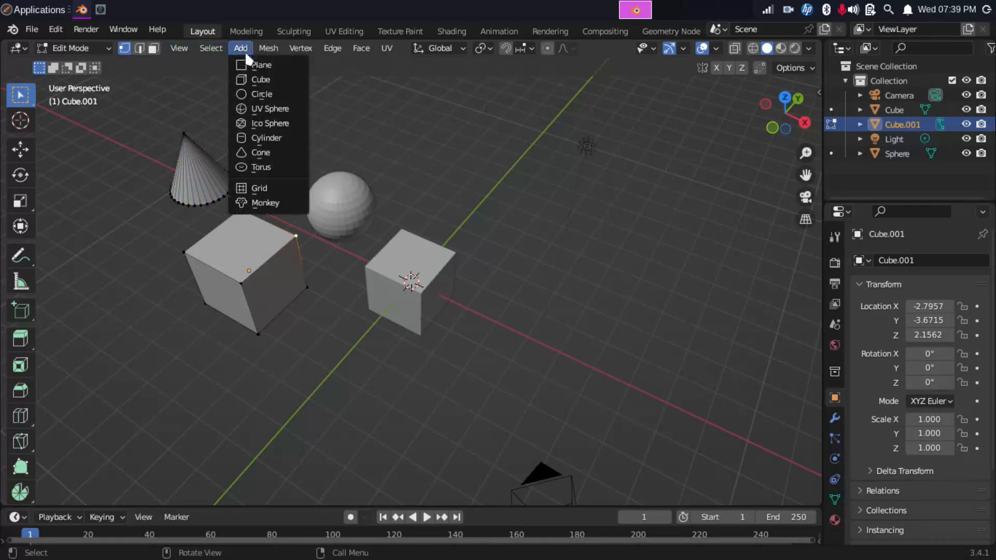
pyautogui.click(291, 137)
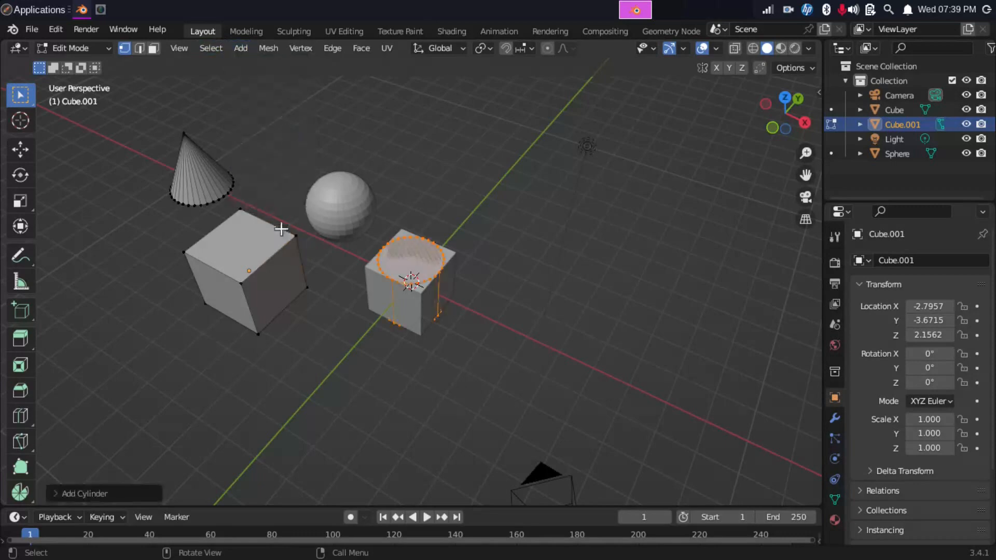
pyautogui.press('h')
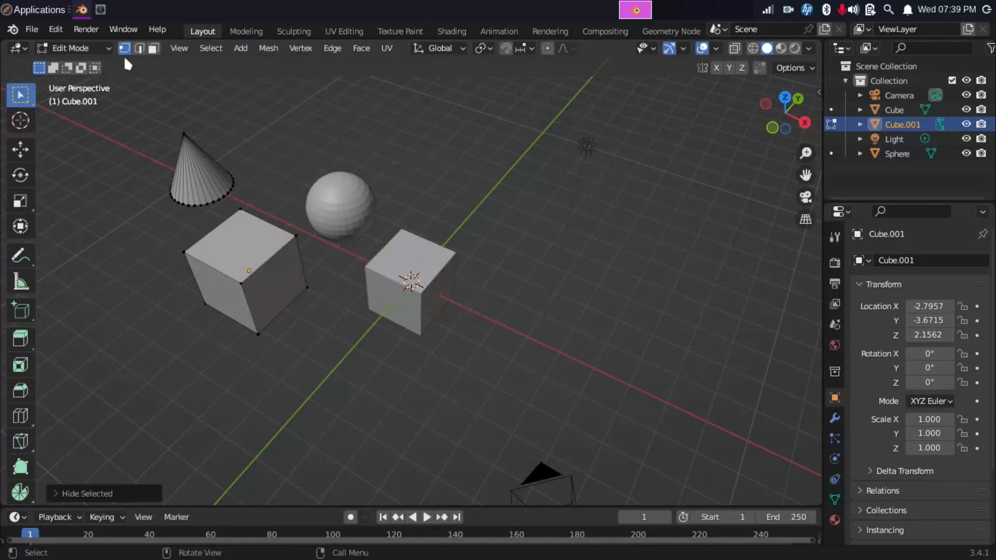
# Step: Return to Object Mode and move the combined cube, cone and cylinder away from the first cube, to about X -5.3, Y -6.1, Z 1.6
pyautogui.click(93, 48)
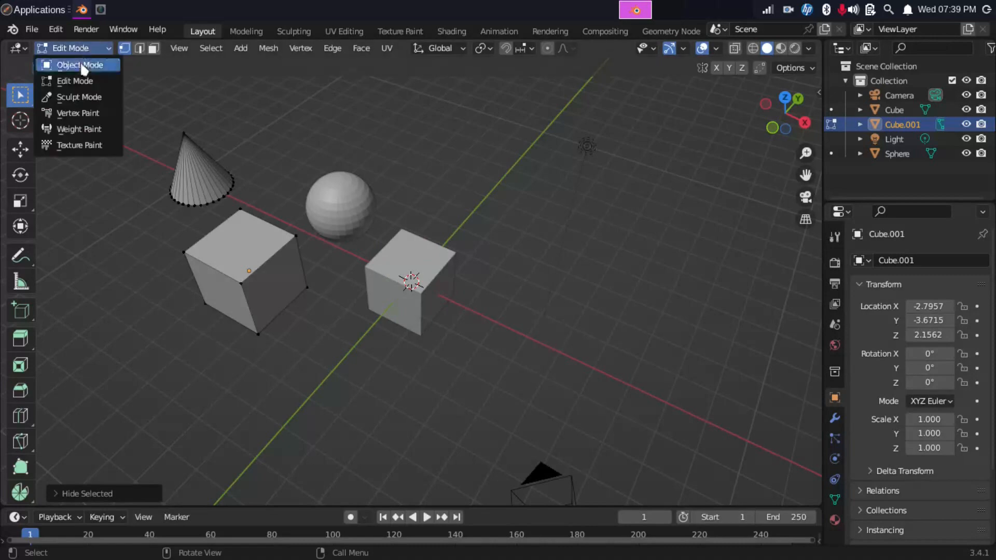
pyautogui.click(78, 64)
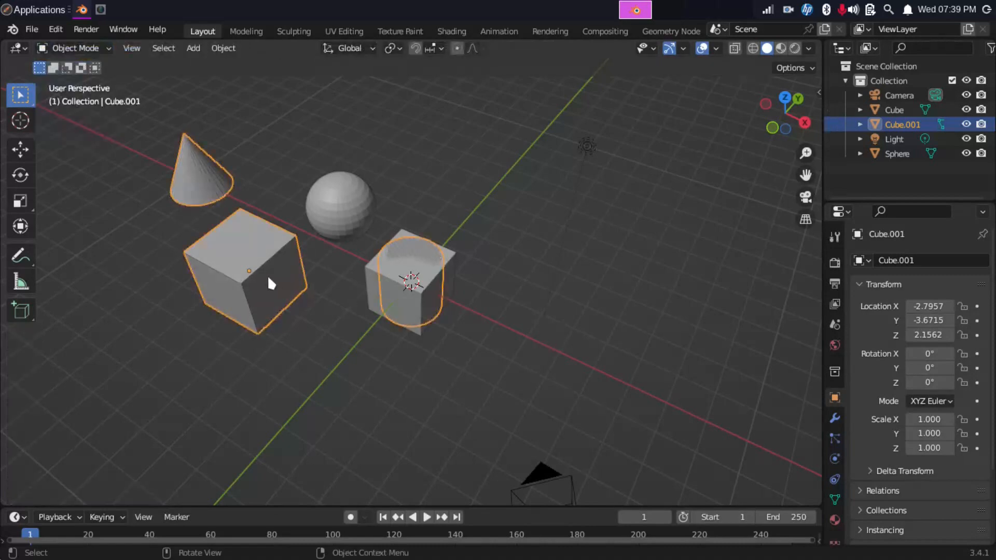
pyautogui.press('g')
pyautogui.click(142, 309)
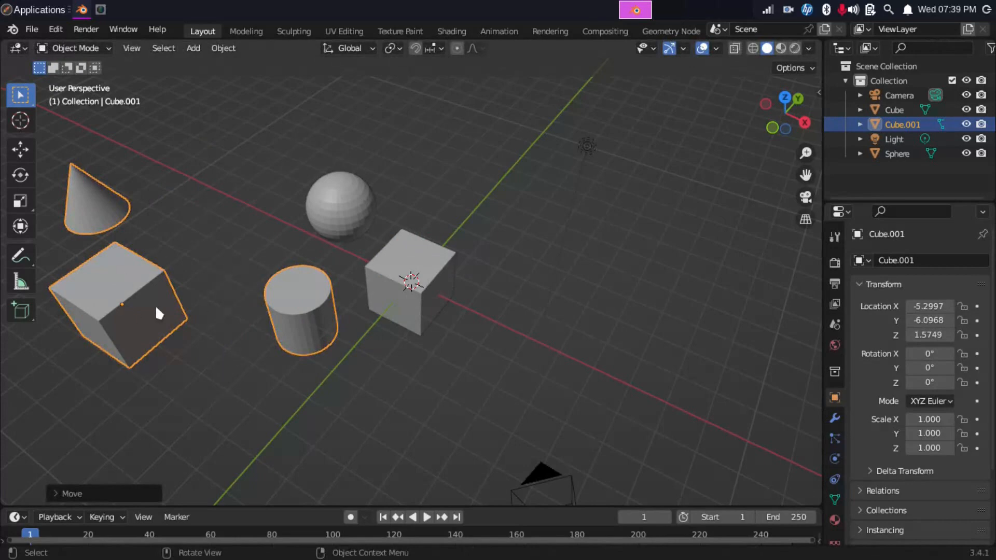
# Step: Select the sphere and enter Edit Mode on it
pyautogui.click(333, 217)
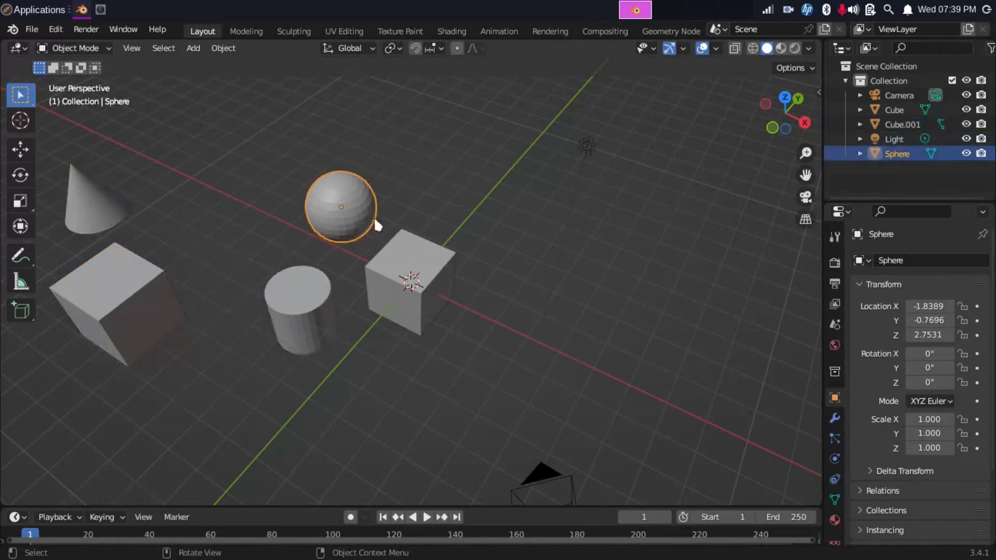
pyautogui.click(77, 51)
pyautogui.click(77, 81)
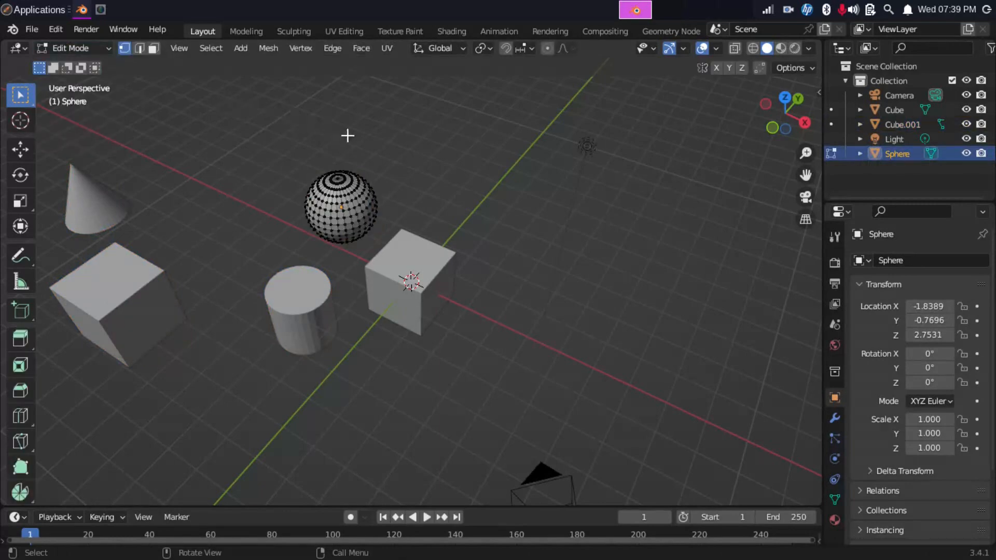
# Step: Add an ico sphere to the sphere's mesh and move it about 6 m to sit beside the original sphere
pyautogui.click(279, 48)
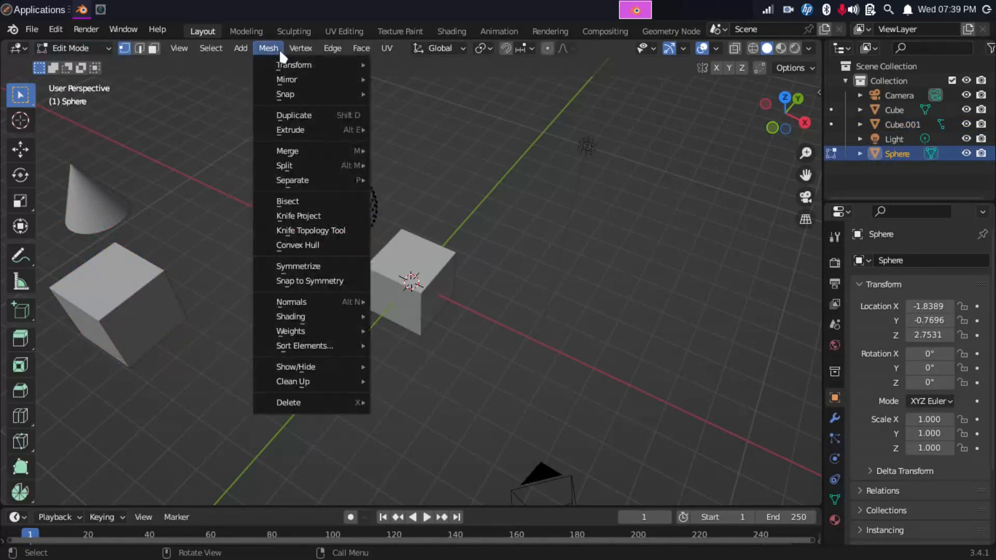
pyautogui.moveTo(236, 46)
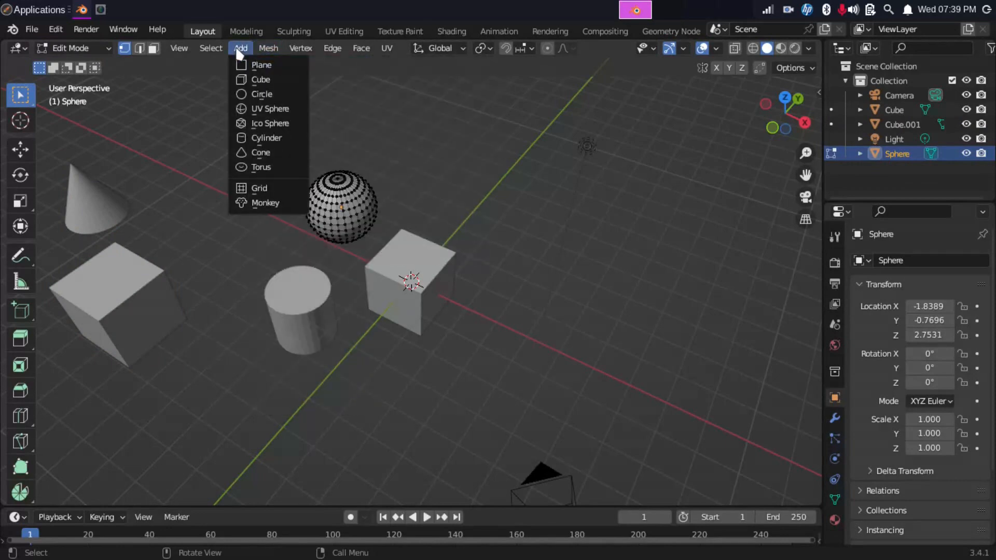
pyautogui.click(280, 124)
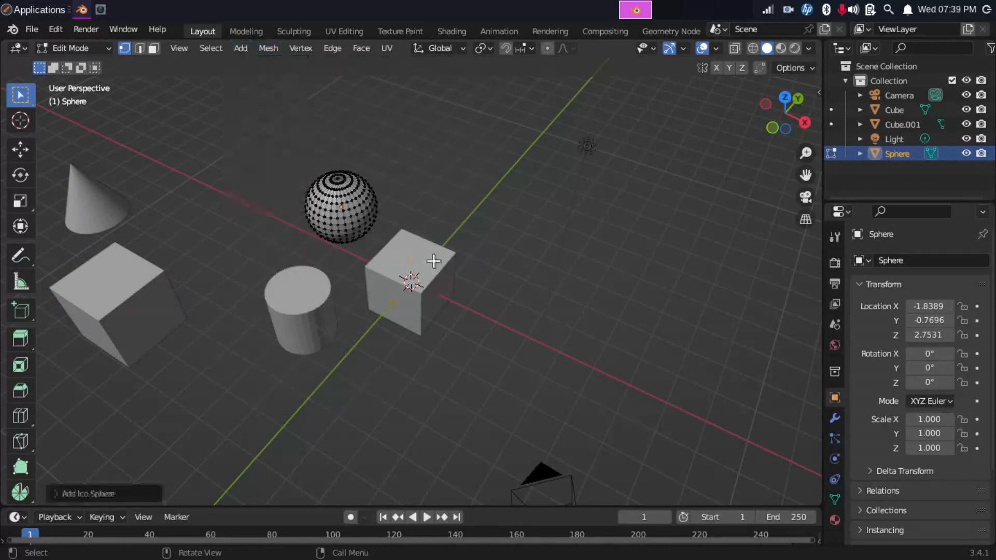
pyautogui.press('g')
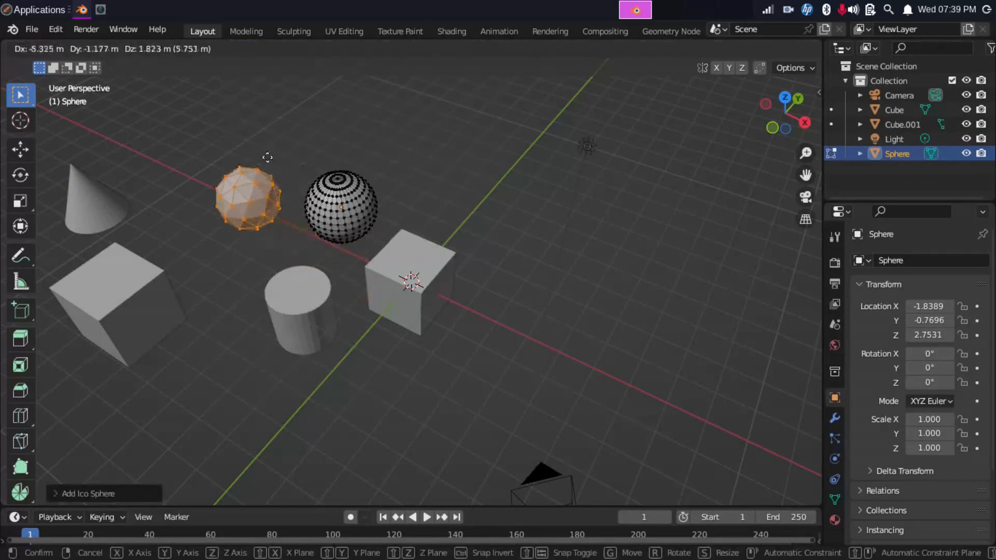
pyautogui.click(266, 158)
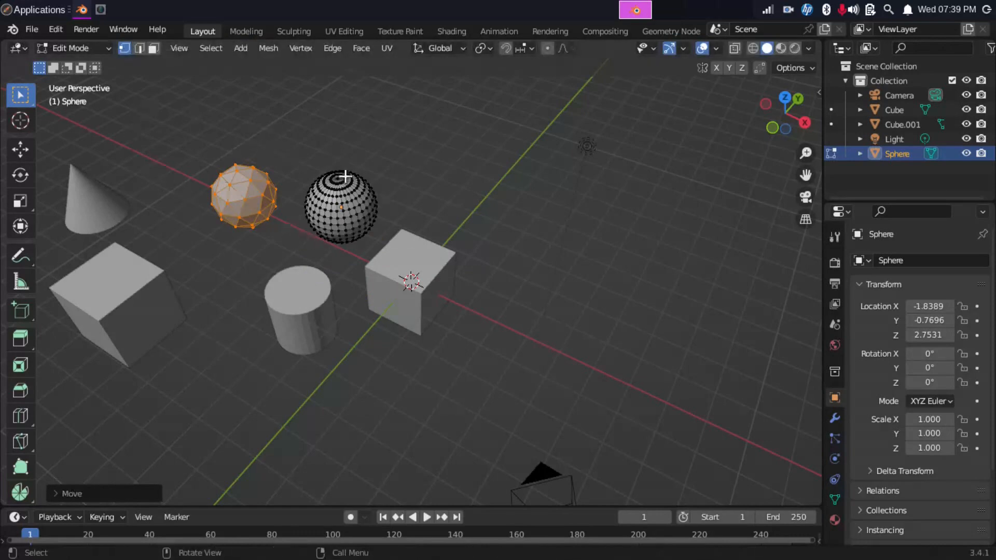
# Step: Return to Object Mode and select the cone's object, the ico sphere's object, the cylinder's object and the first cube in turn
pyautogui.click(93, 48)
pyautogui.click(73, 63)
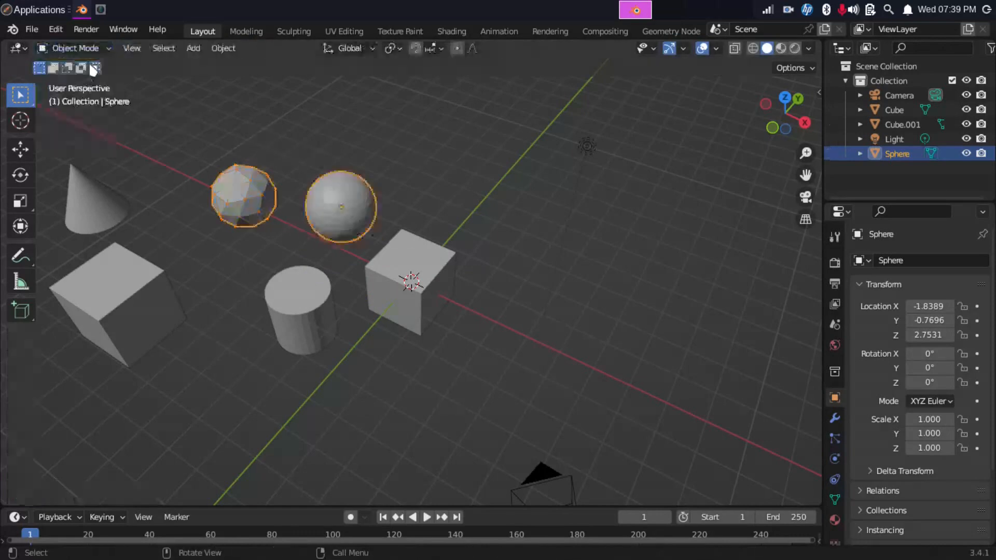
pyautogui.click(107, 220)
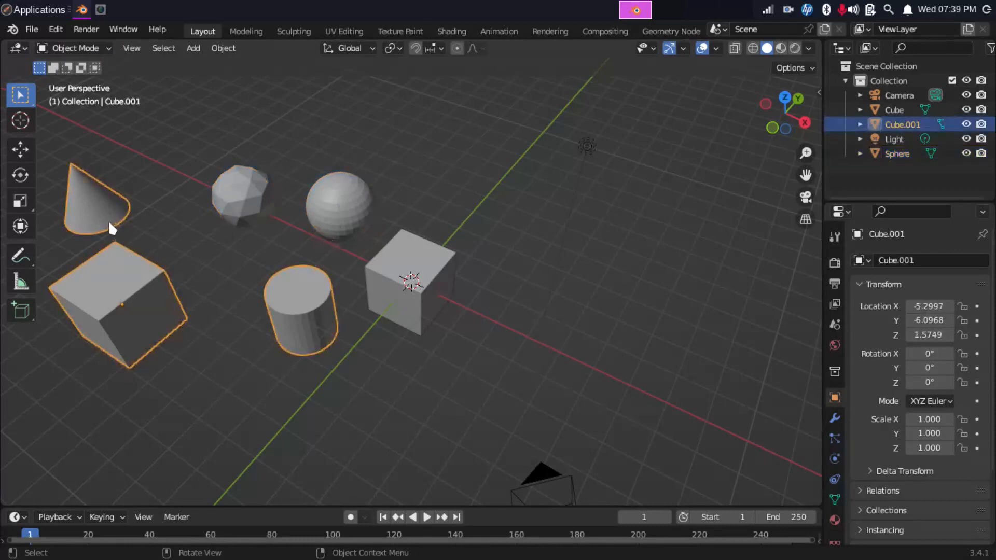
pyautogui.click(263, 201)
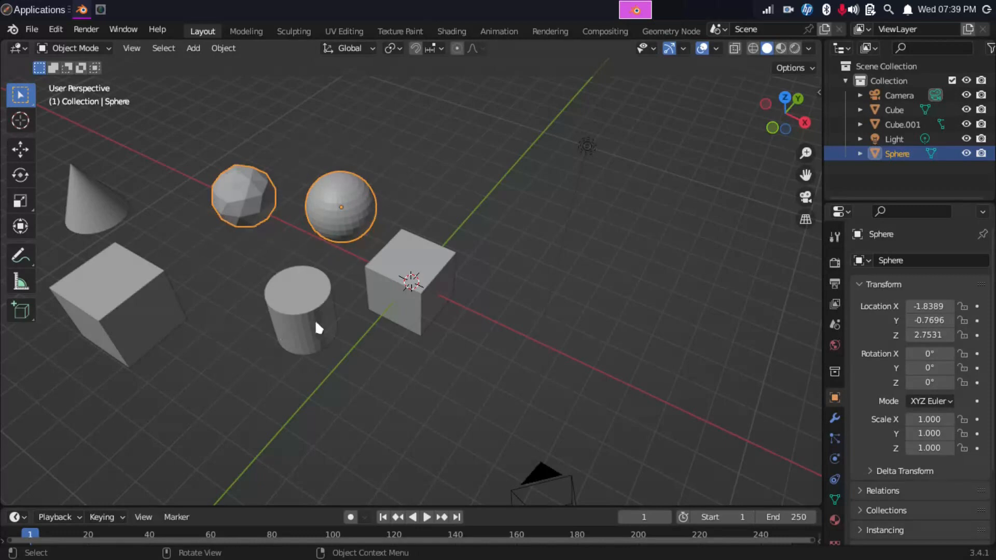
pyautogui.click(291, 308)
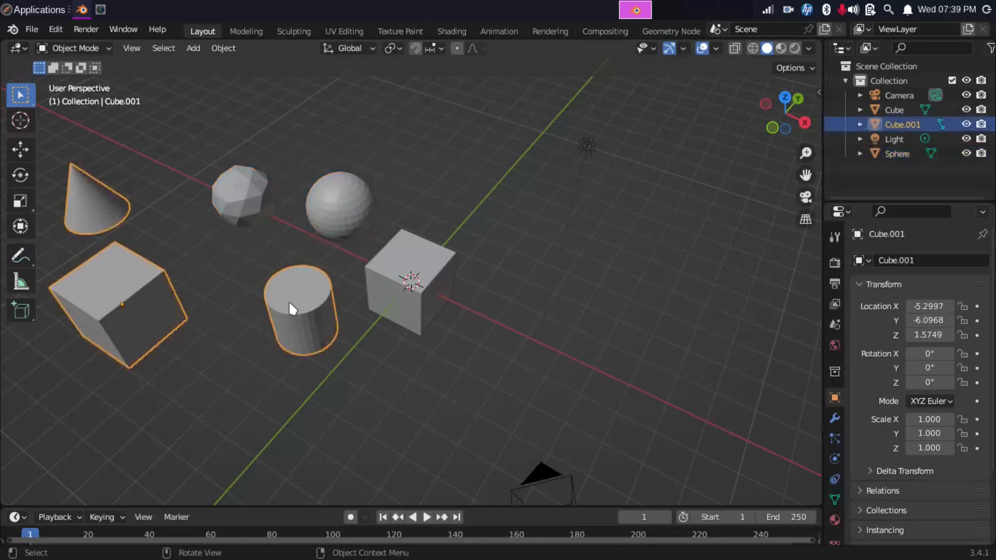
pyautogui.click(446, 268)
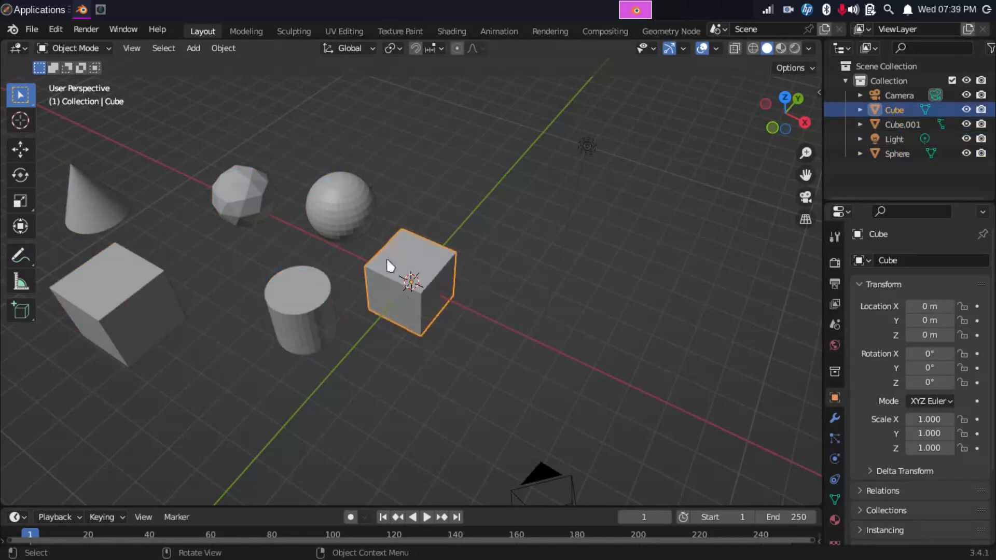
# Step: Select the combined cube, cone and cylinder object and try rotating it as one
pyautogui.click(319, 303)
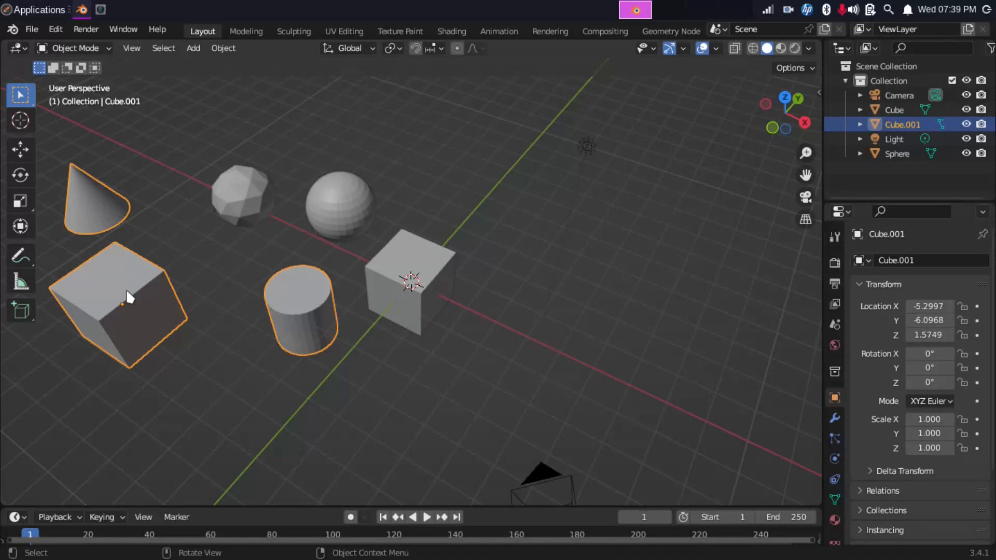
pyautogui.press('r')
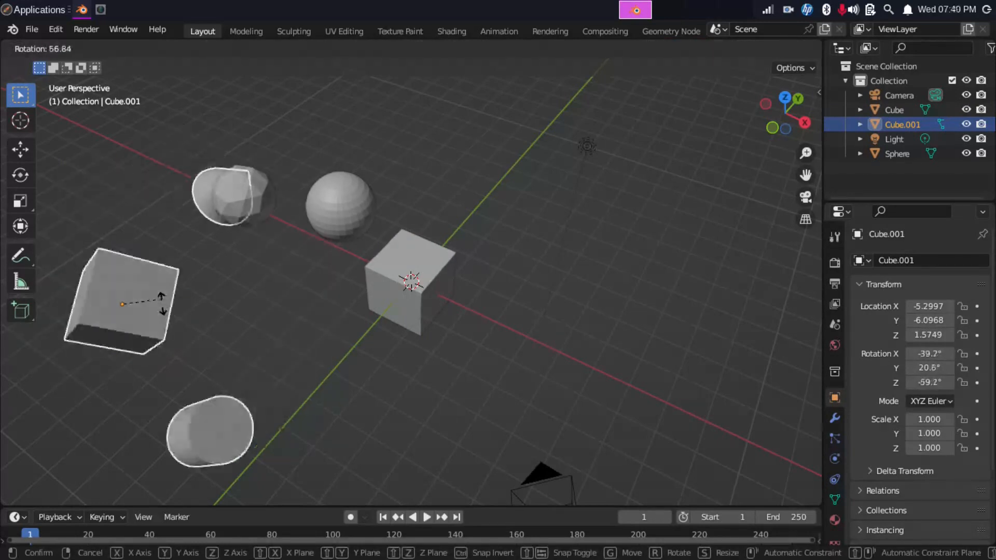
pyautogui.rightClick(144, 260)
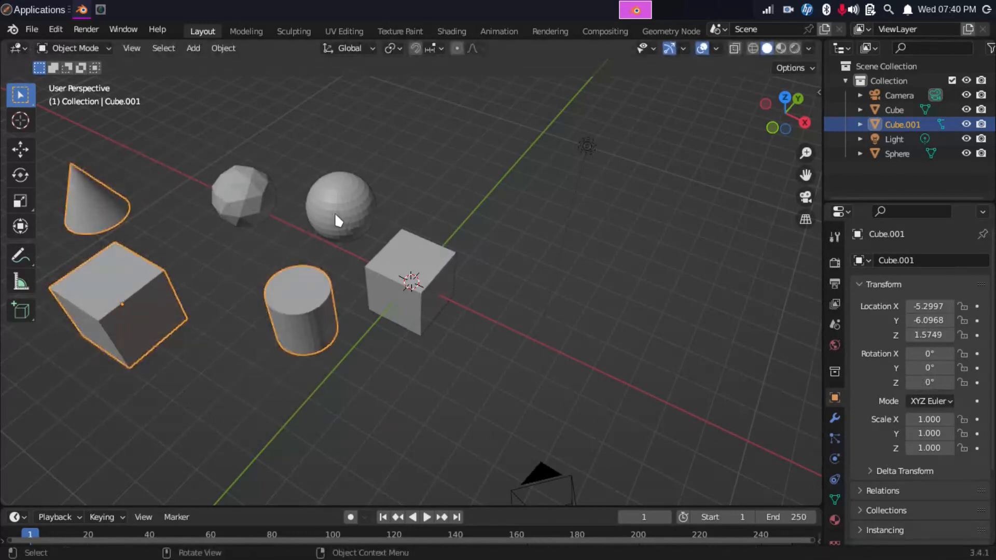
# Step: Select the sphere's object and the original cube alternately, and then clear the selection
pyautogui.click(335, 216)
pyautogui.click(413, 268)
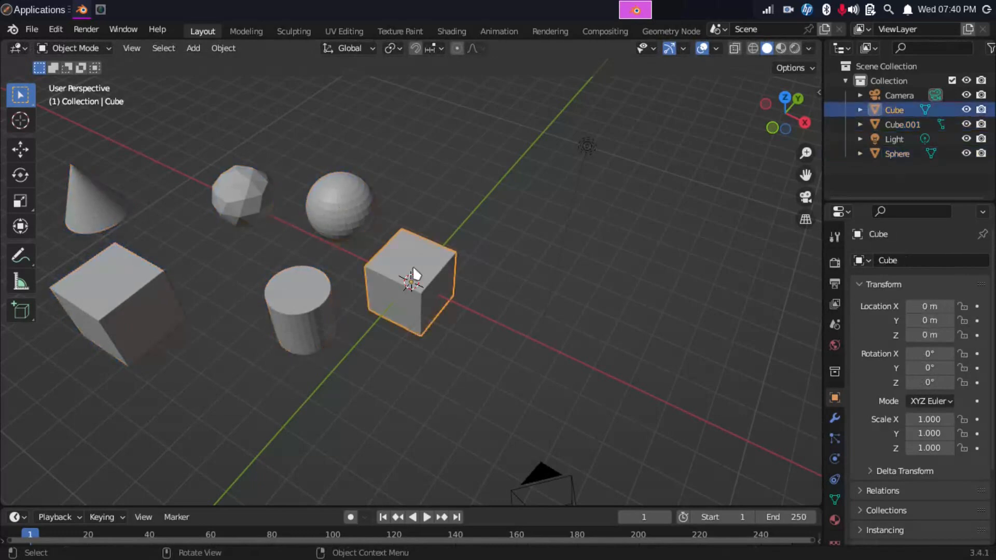
pyautogui.click(325, 208)
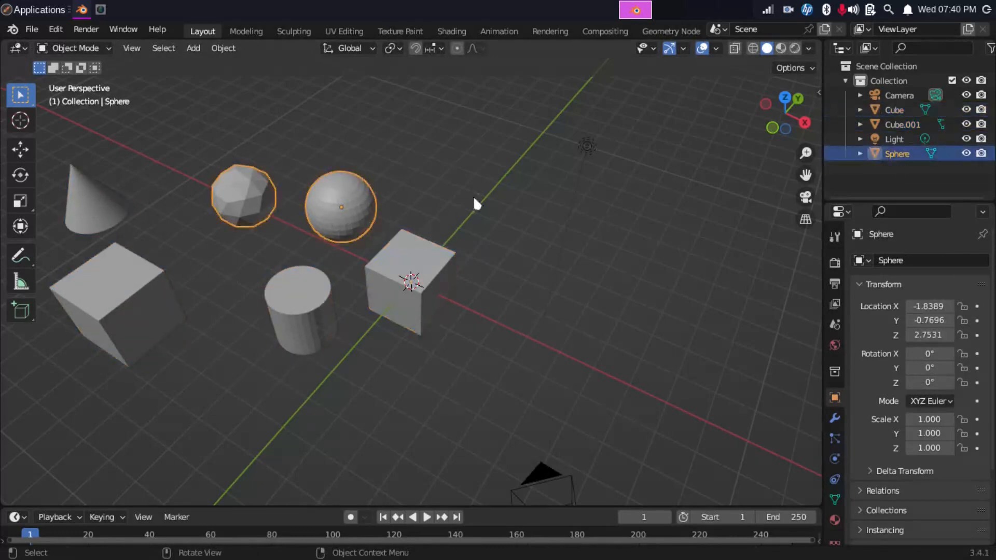
pyautogui.click(236, 126)
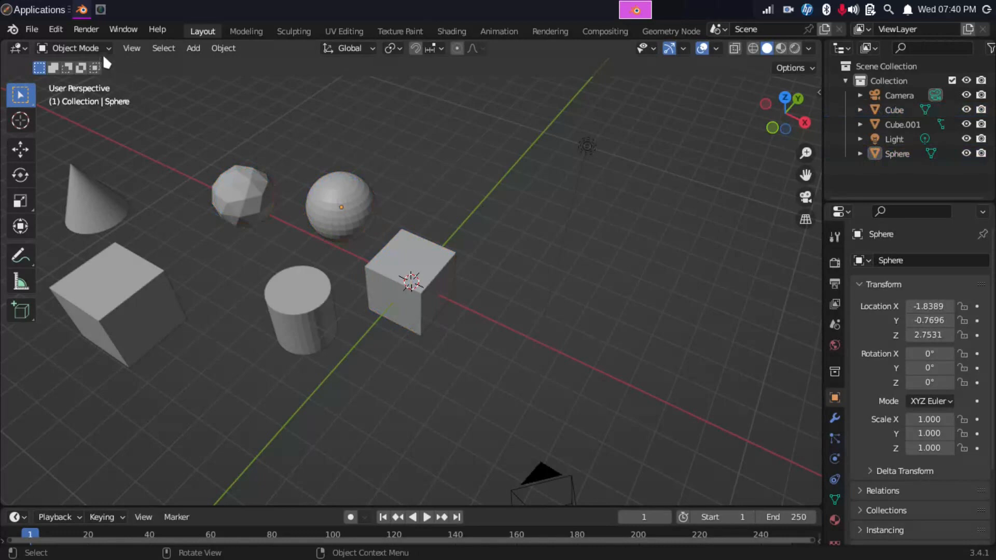
# Step: Add a torus as a new object and move it to about X -0.45, Y 2.71, Z 2.31 m, behind the original cube
pyautogui.click(194, 49)
pyautogui.moveTo(205, 65)
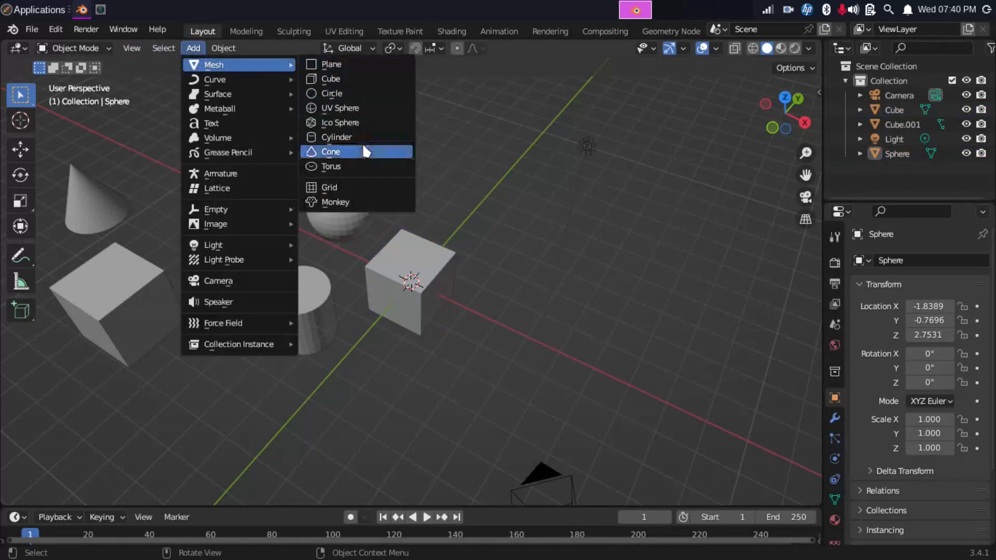
pyautogui.click(366, 170)
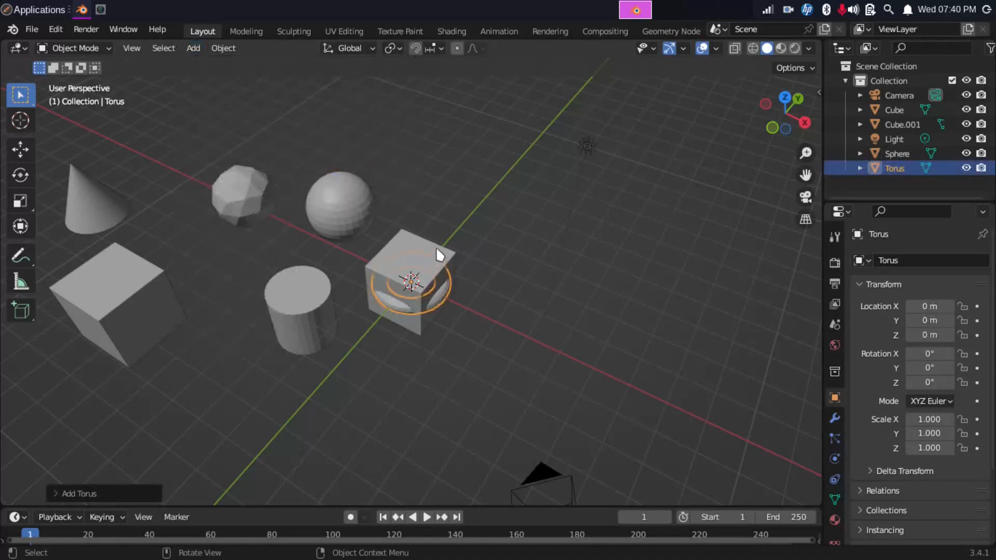
pyautogui.press('g')
pyautogui.click(470, 140)
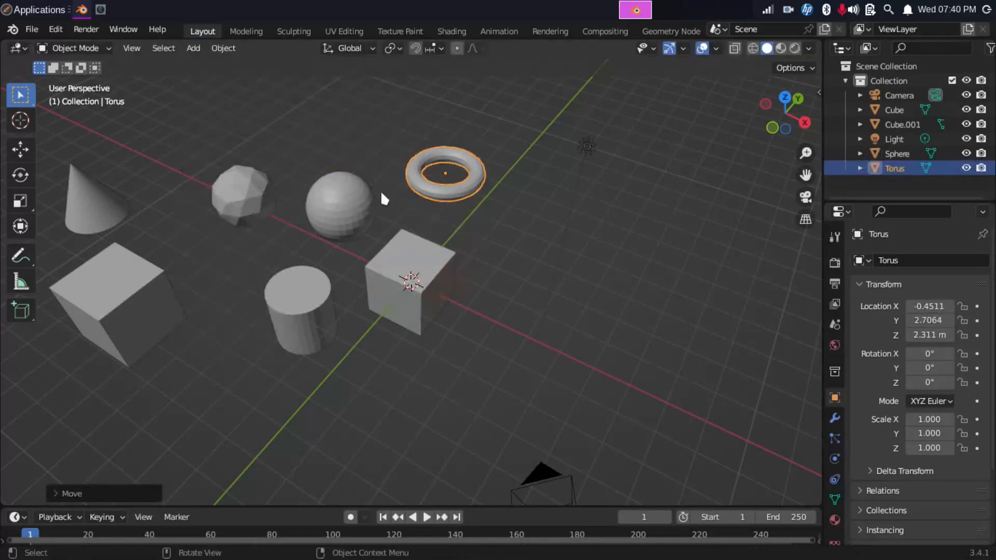
# Step: Select the sphere's object, the original cube and the torus in turn to check that each is separate
pyautogui.click(357, 211)
pyautogui.click(417, 287)
pyautogui.click(442, 170)
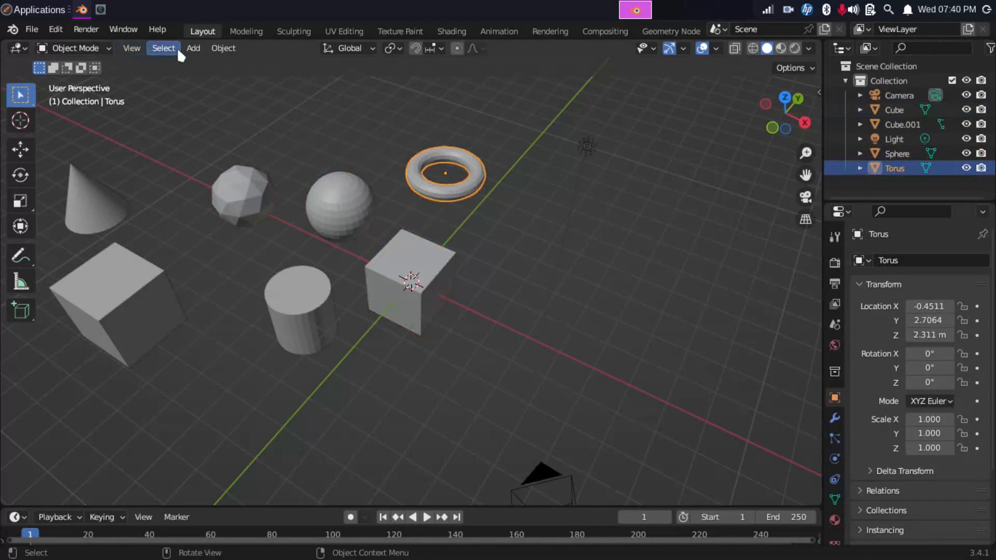
# Step: Add a plane as a new object, move it to about X 2.75, Y 4.27, Z 1.87 m, and select the torus and plane in turn
pyautogui.click(193, 48)
pyautogui.moveTo(218, 67)
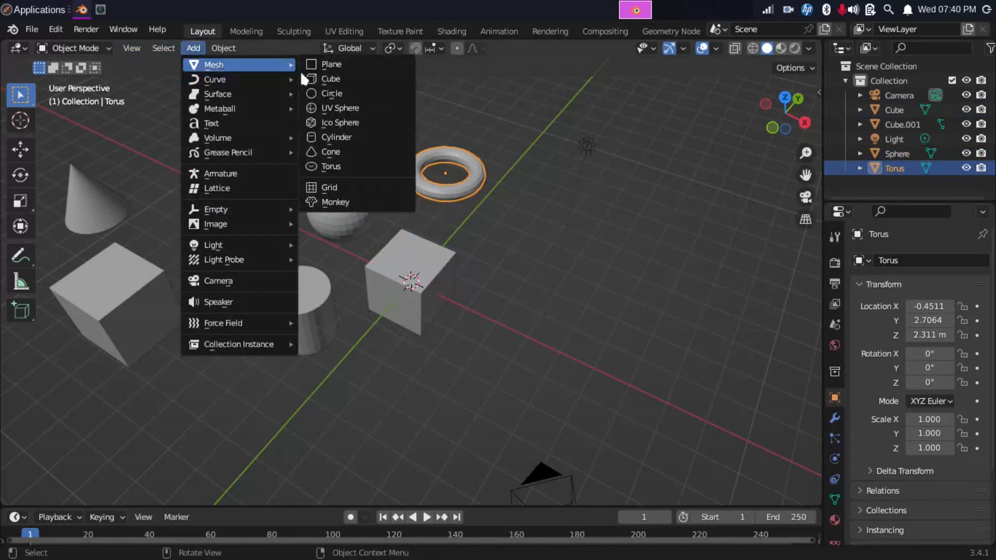
pyautogui.click(347, 65)
pyautogui.press('g')
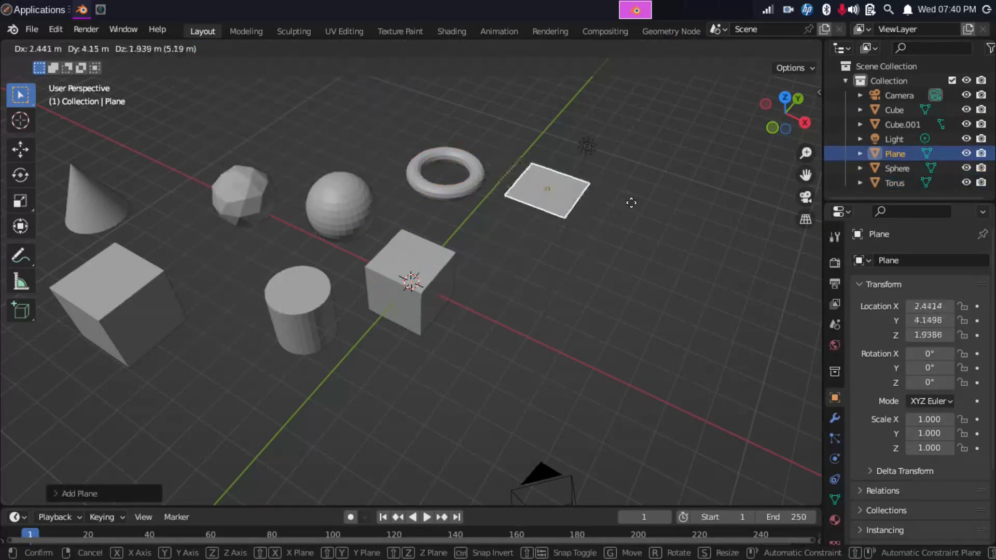
pyautogui.click(624, 212)
pyautogui.click(436, 196)
pyautogui.click(556, 194)
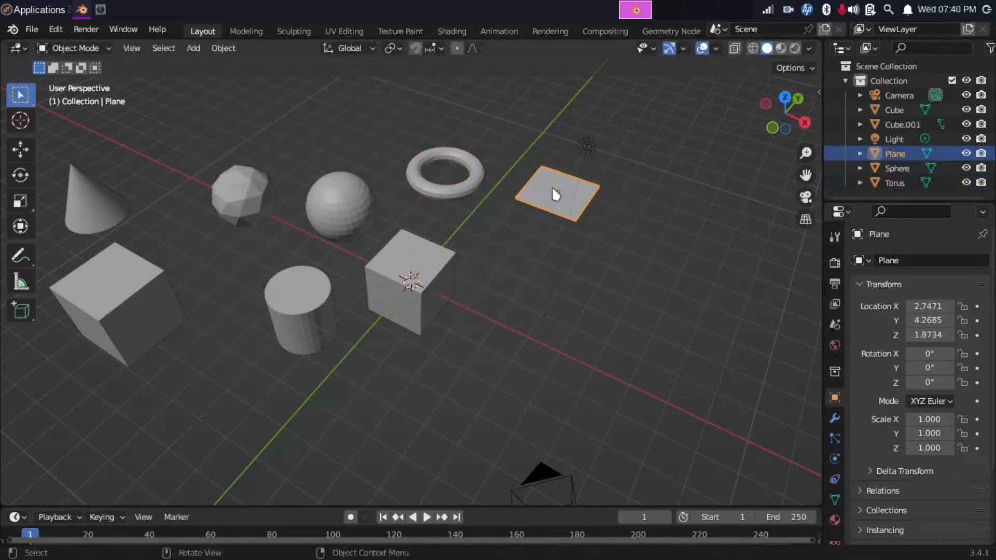
# Step: Select the torus and the plane together, with the plane active, and enter Edit Mode on both
pyautogui.click(75, 48)
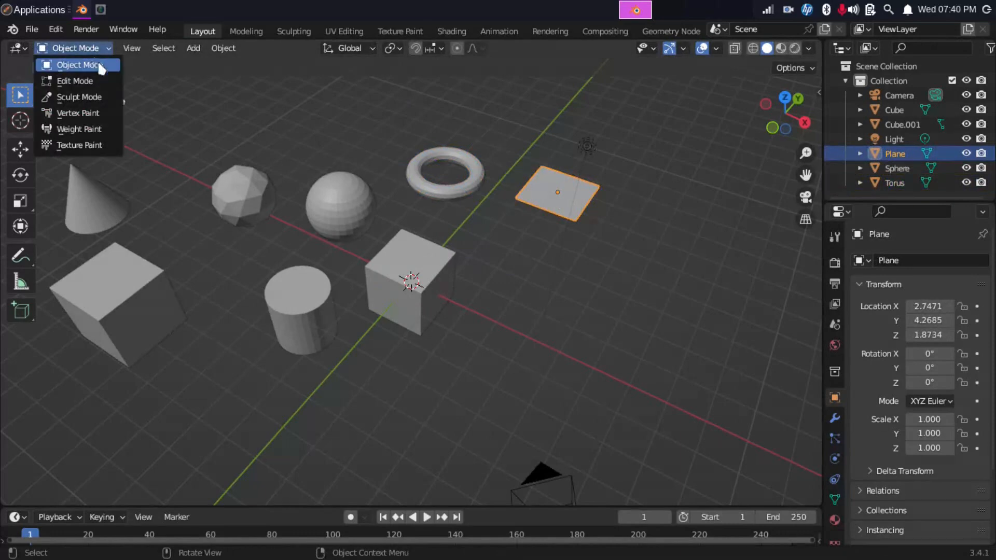
pyautogui.click(452, 199)
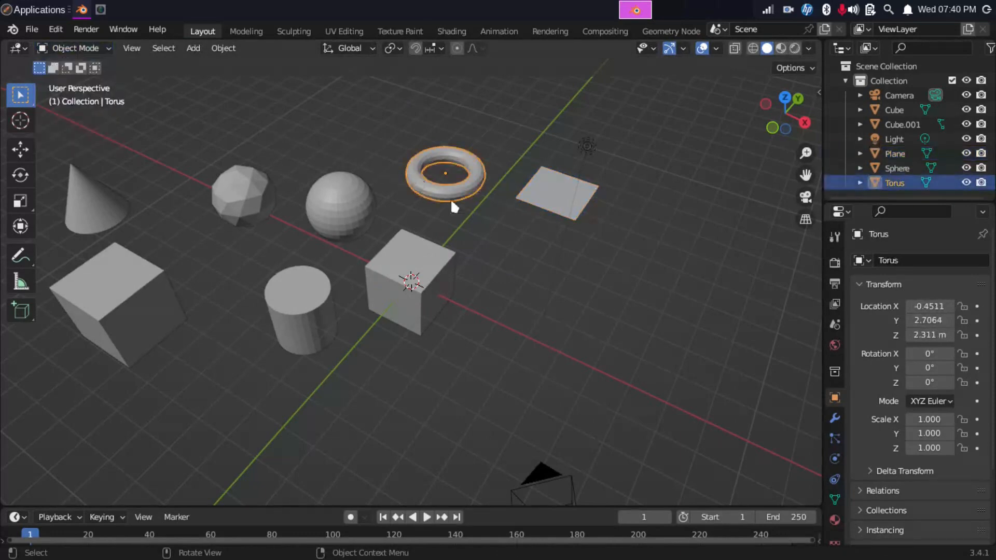
pyautogui.keyDown('shift'); pyautogui.click(538, 188); pyautogui.keyUp('shift')
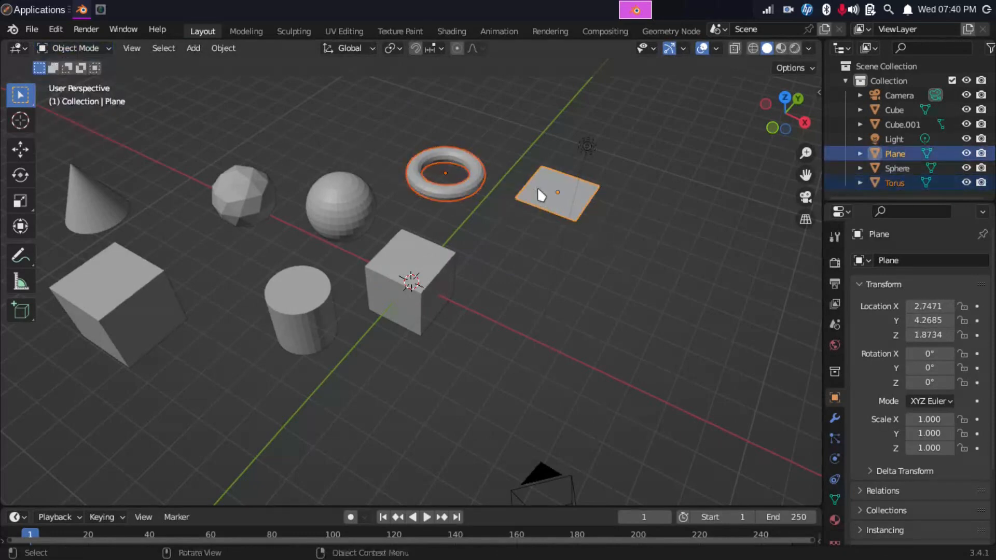
pyautogui.click(54, 48)
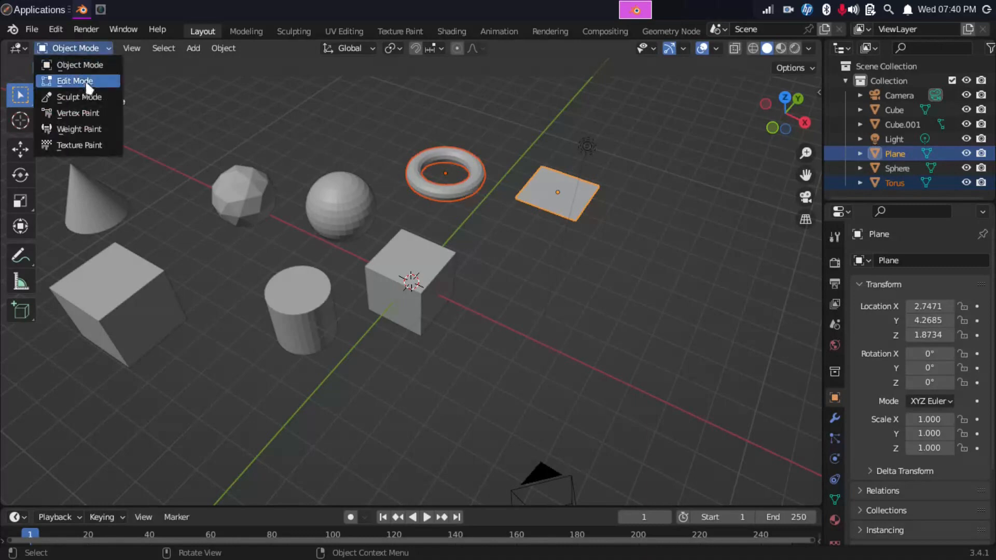
pyautogui.click(85, 80)
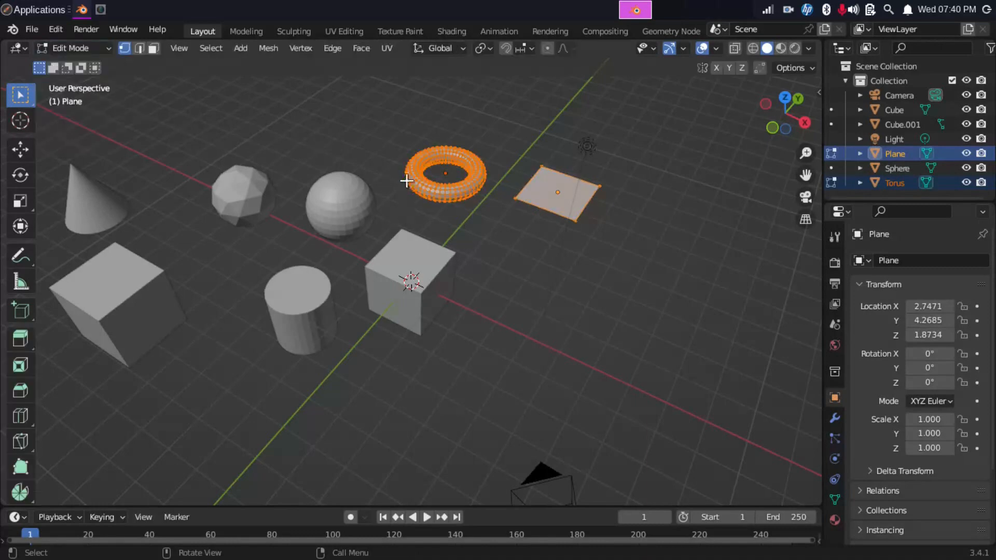
# Step: Add a circle to the plane's mesh and move it together with the torus's selected vertices, placing the circle behind the original cube
pyautogui.click(271, 50)
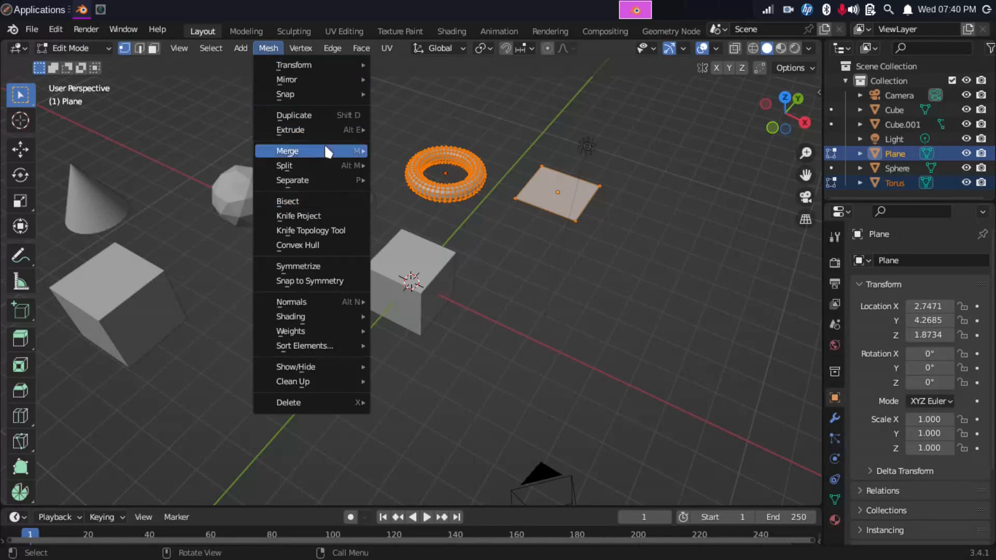
pyautogui.moveTo(240, 48)
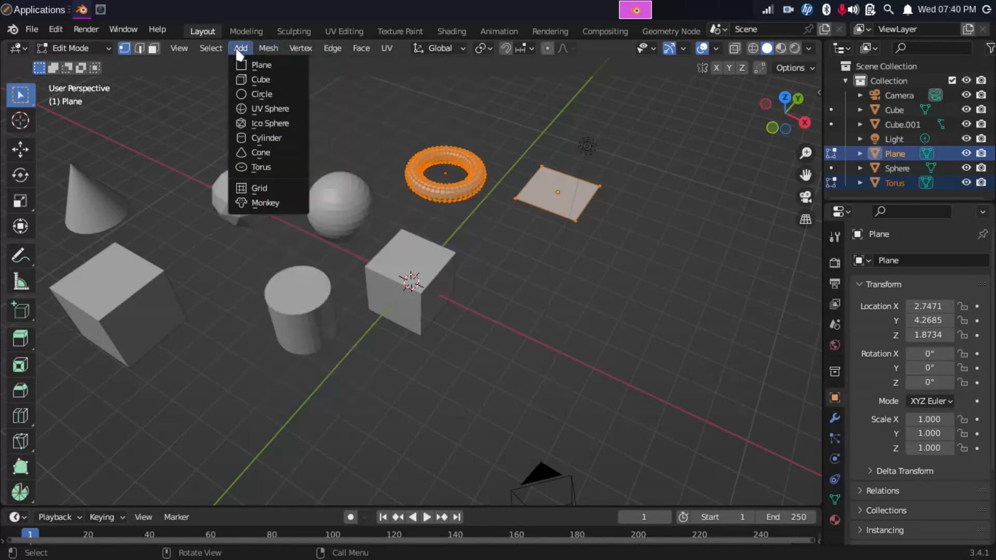
pyautogui.click(261, 94)
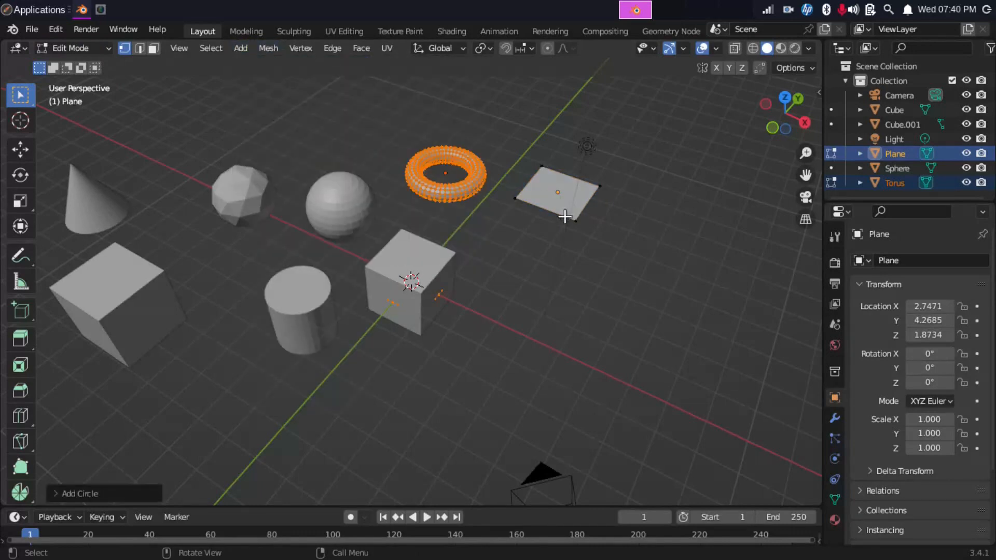
pyautogui.press('g')
pyautogui.click(587, 135)
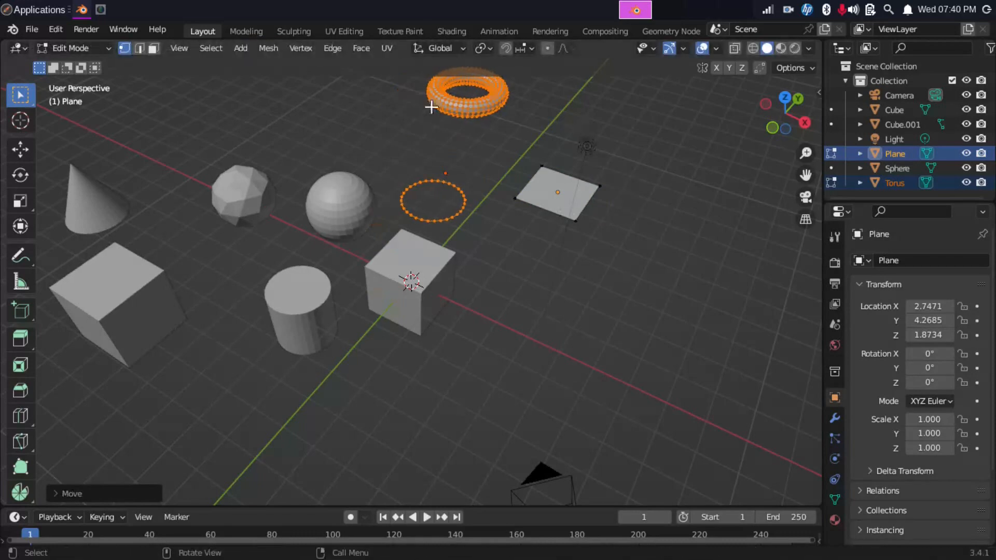
# Step: Return to Object Mode and select the torus, the plane's object, the sphere's object, the cylinder's object and the original cube in turn
pyautogui.click(94, 48)
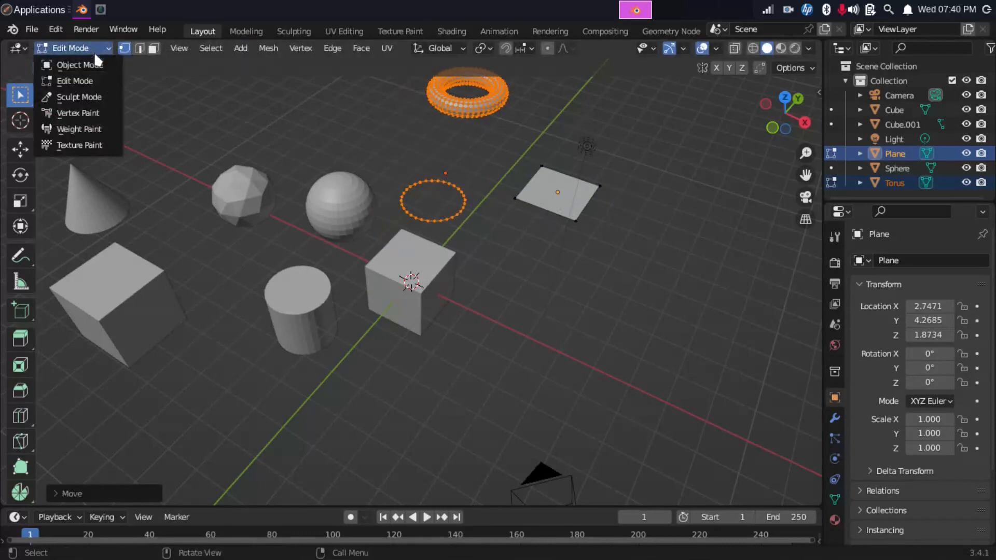
pyautogui.click(78, 65)
pyautogui.click(463, 108)
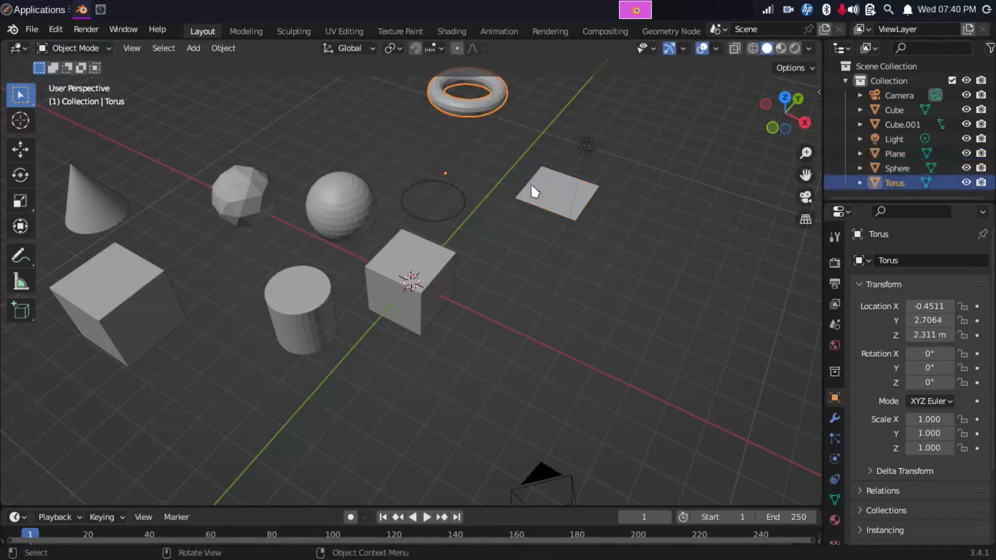
pyautogui.click(568, 187)
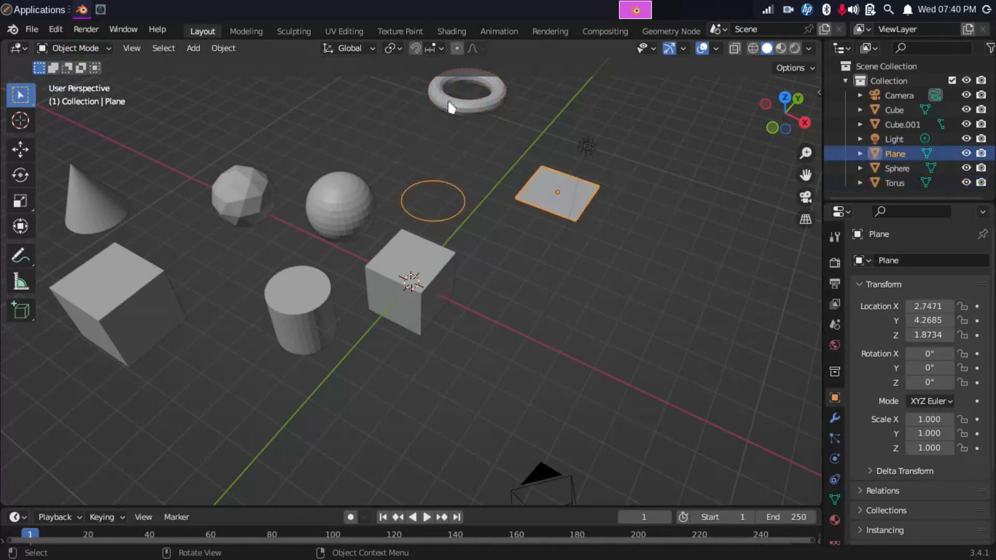
pyautogui.click(340, 195)
pyautogui.click(316, 277)
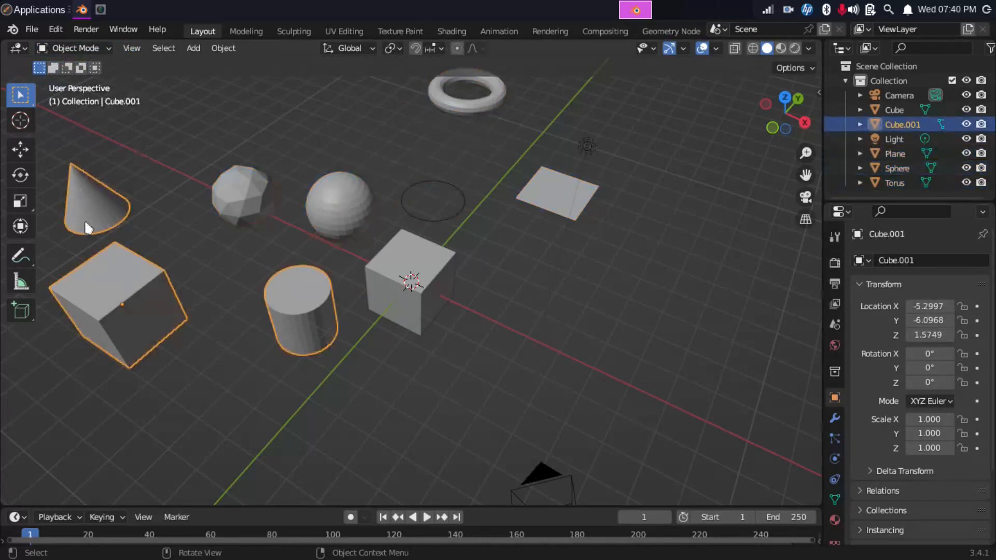
pyautogui.click(409, 259)
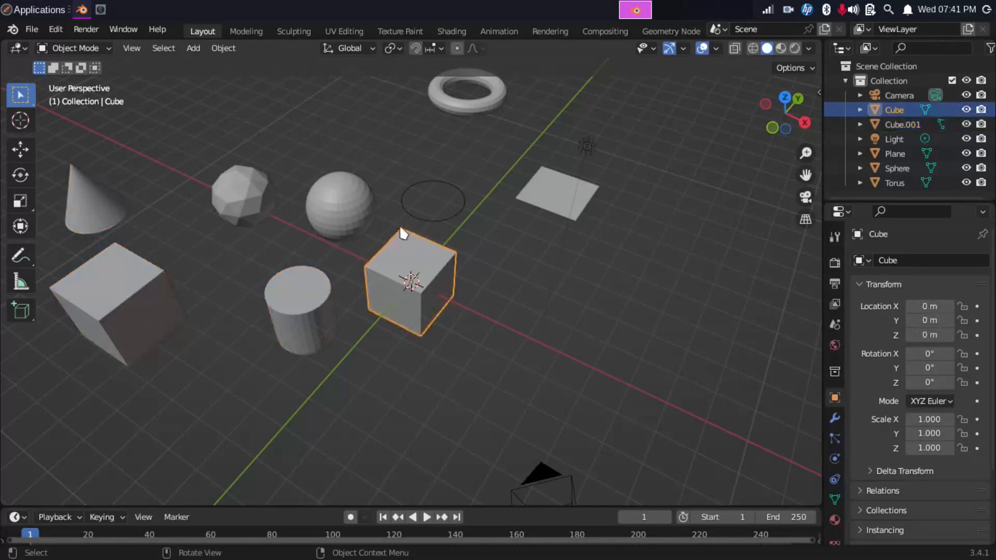
# Step: Review the Object Mode option and enter Edit Mode on the original cube
pyautogui.click(101, 50)
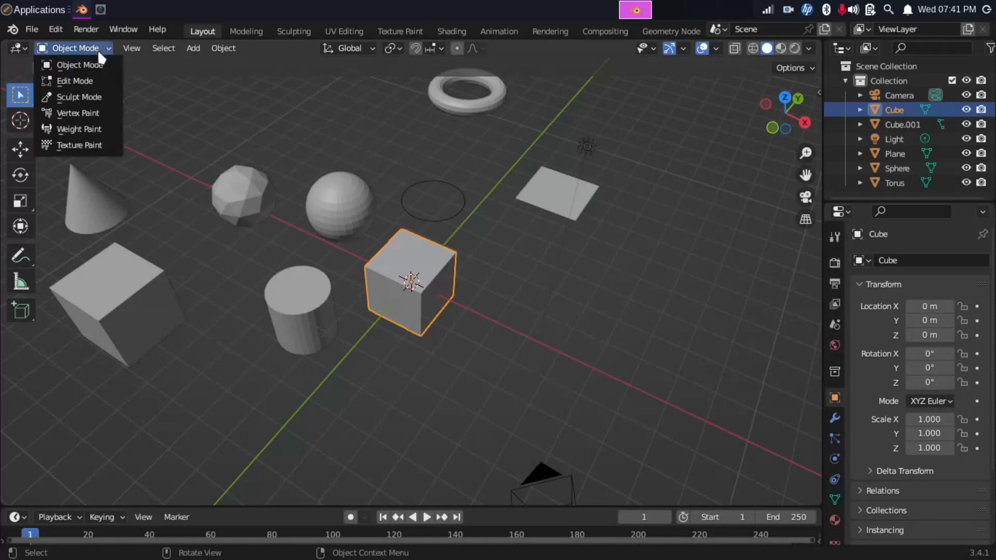
pyautogui.click(98, 66)
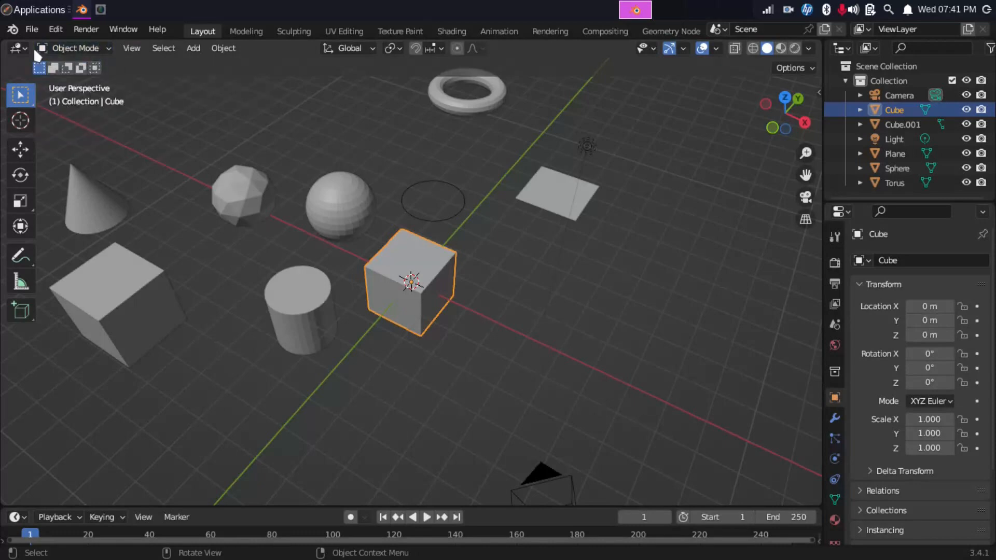
pyautogui.click(95, 48)
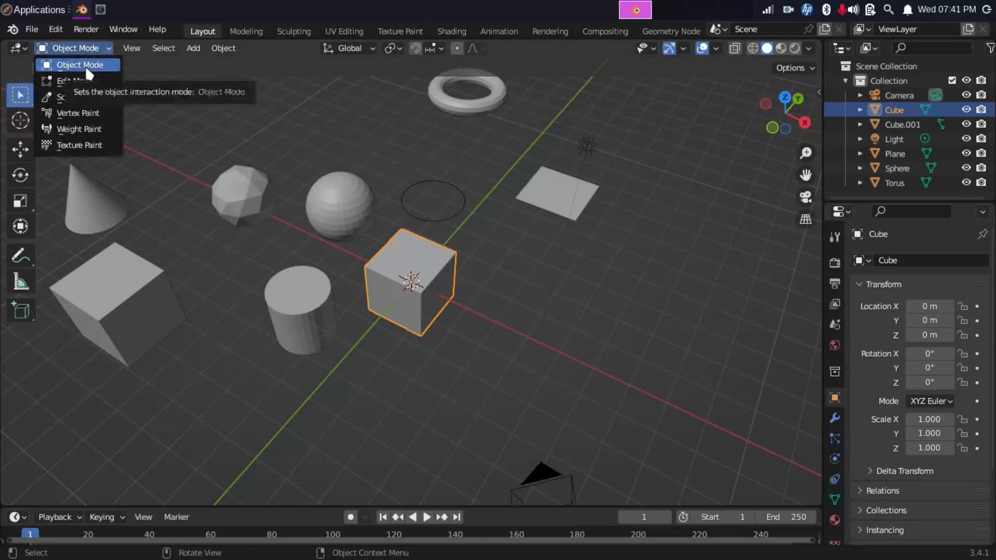
pyautogui.click(85, 65)
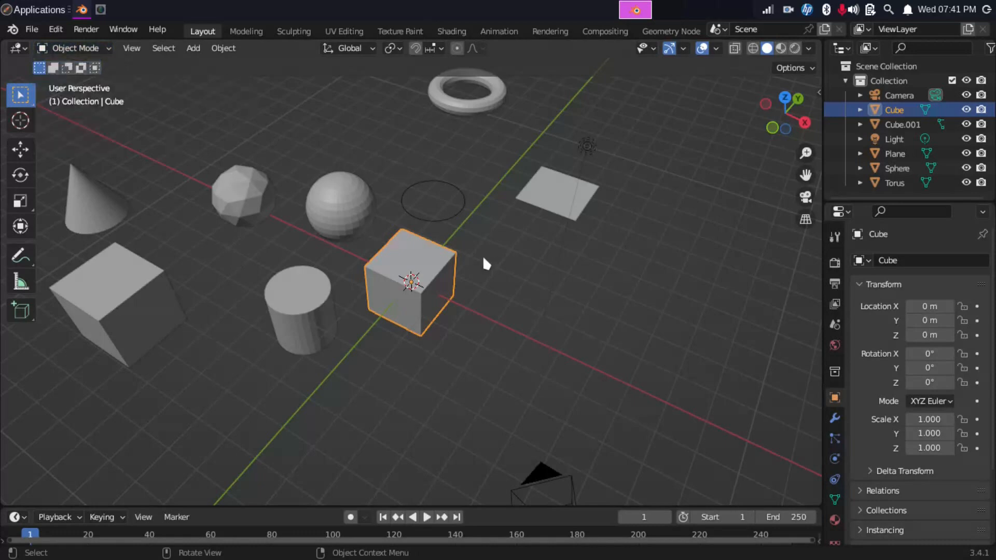
pyautogui.click(98, 48)
pyautogui.click(96, 80)
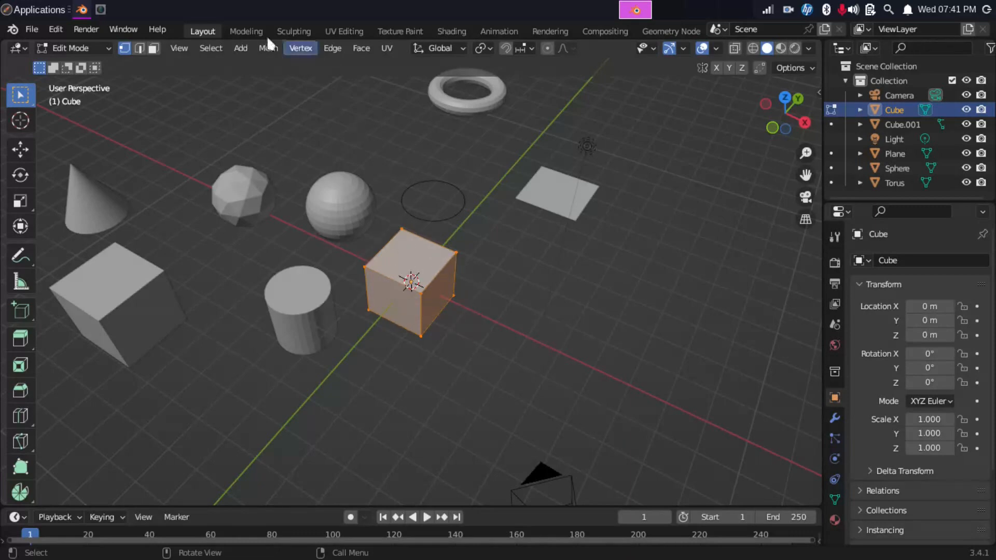
# Step: Add a second cube to the original cube's mesh and move it along the red X axis line to sit beside the original
pyautogui.click(266, 48)
pyautogui.moveTo(245, 48)
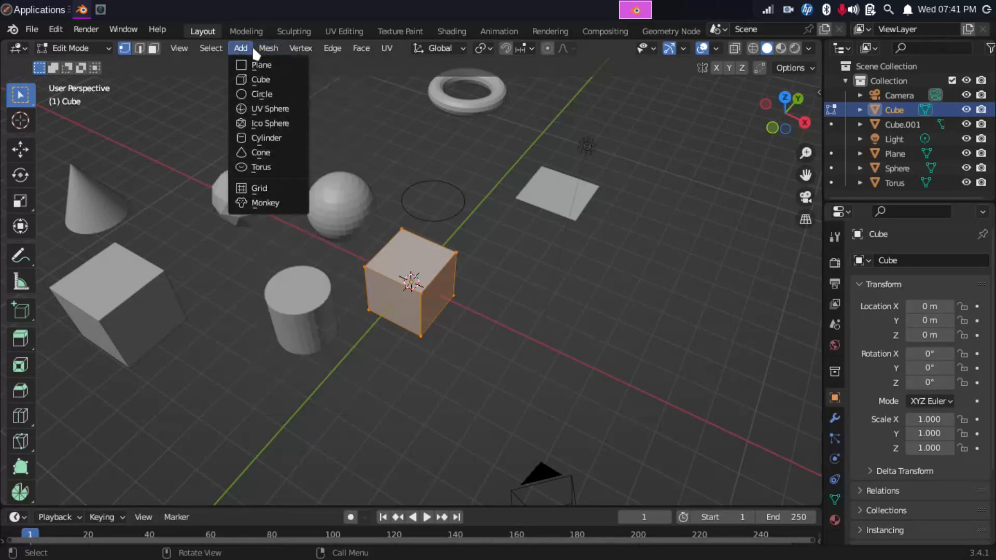
pyautogui.click(267, 81)
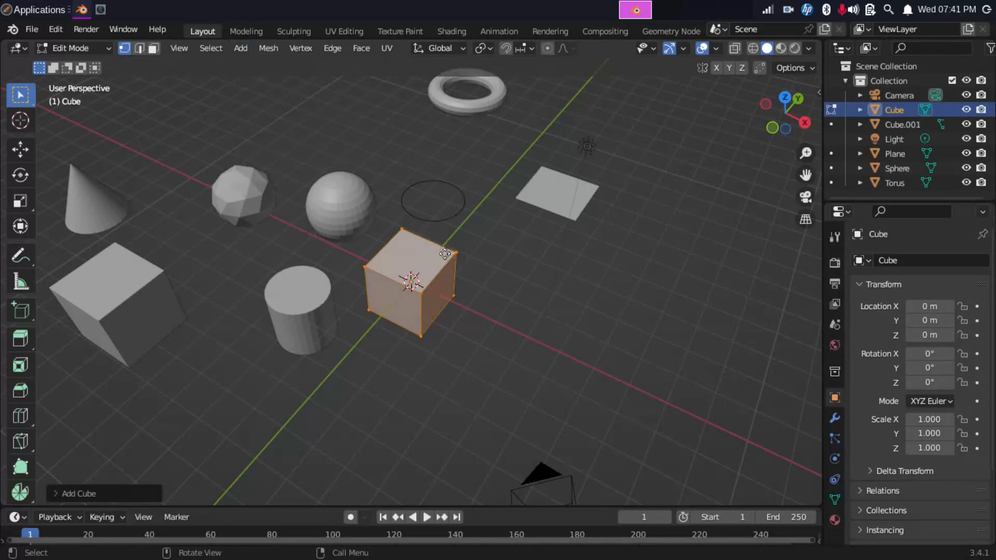
pyautogui.press('g')
pyautogui.click(555, 288)
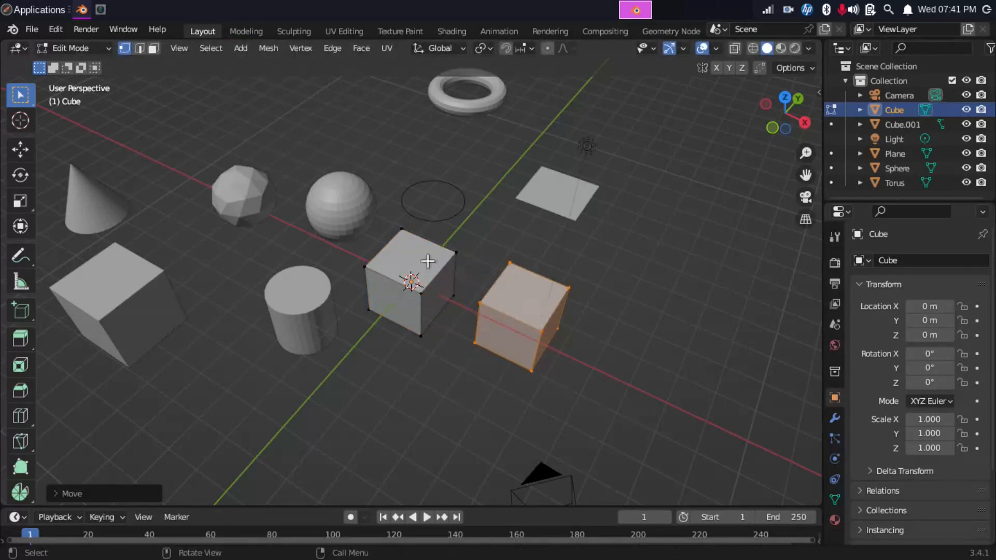
# Step: Return to Object Mode and select the cylinder's object, the sphere's object, the torus and the plane's object in turn
pyautogui.click(71, 47)
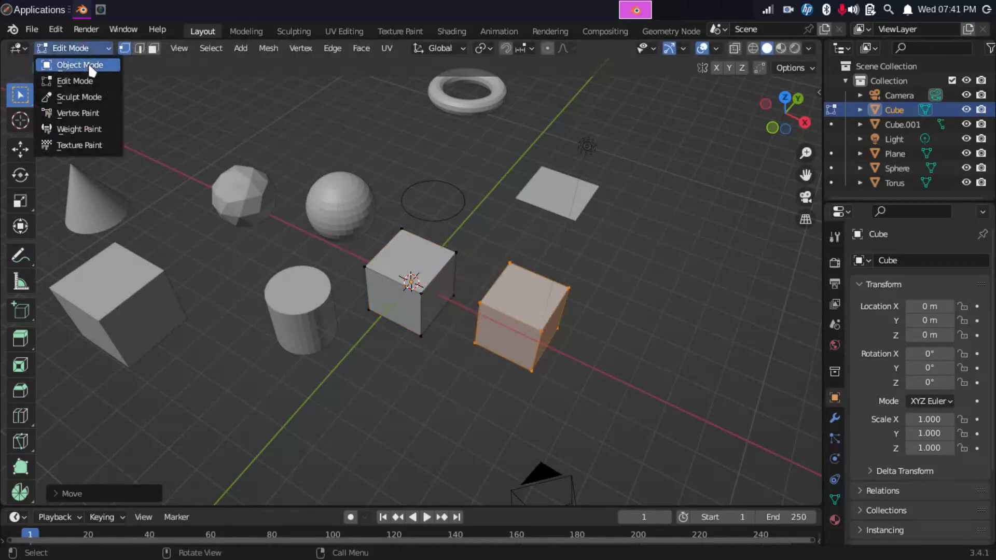
pyautogui.click(91, 66)
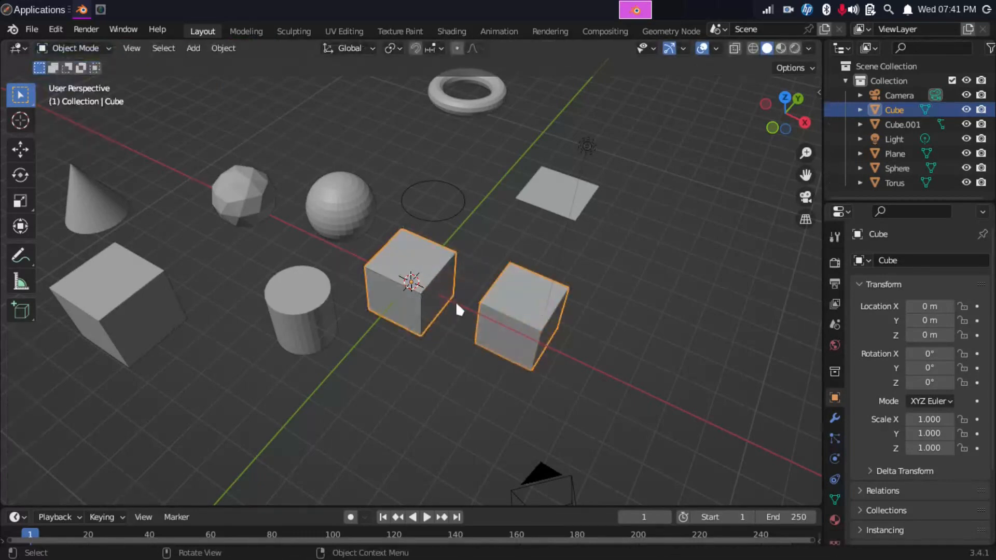
pyautogui.click(301, 293)
pyautogui.click(329, 223)
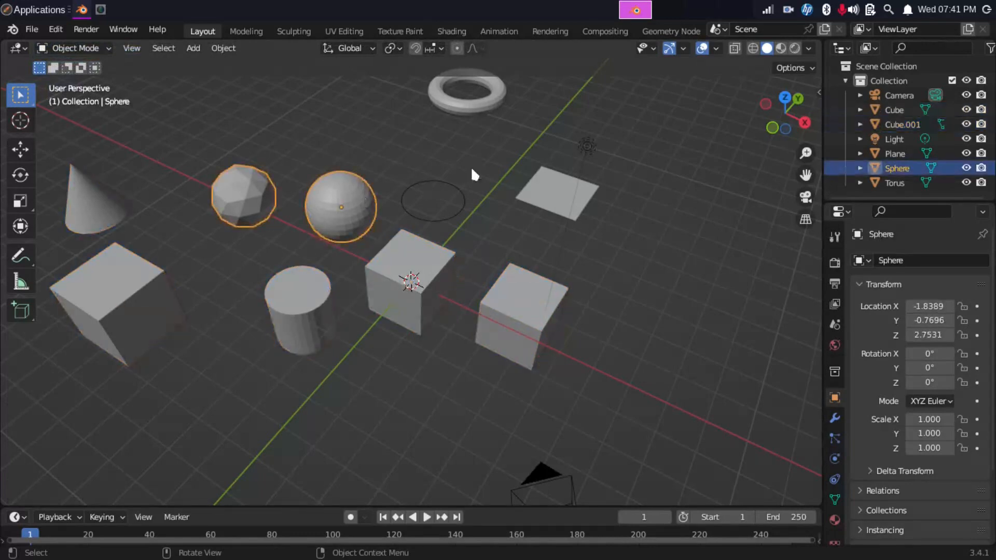
pyautogui.click(454, 107)
pyautogui.click(541, 201)
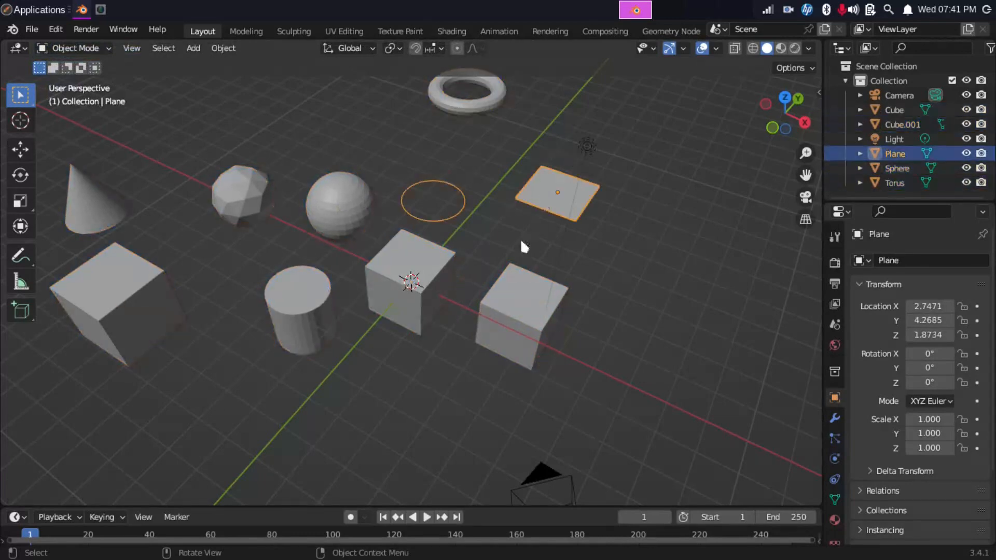